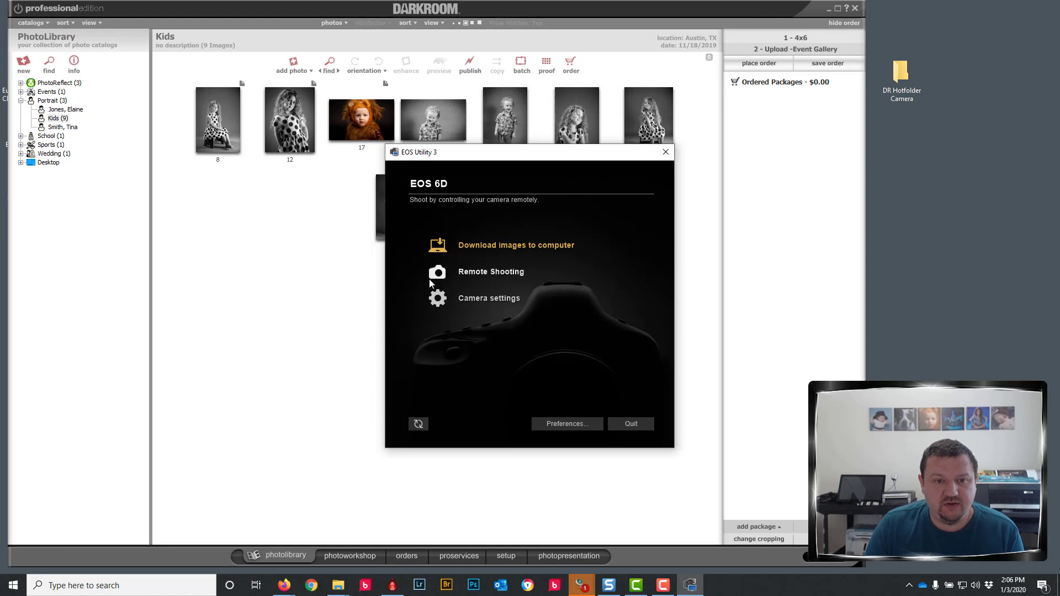
Step: Start remote shooting on the EOS 6D and move its control window up and right
click(485, 273)
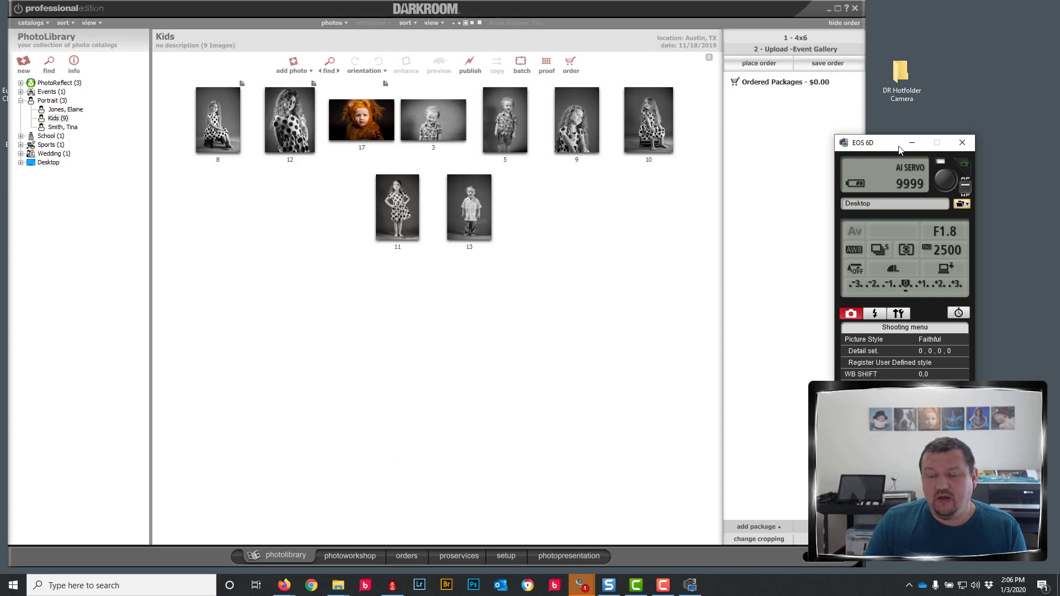
drag(898, 149, 943, 139)
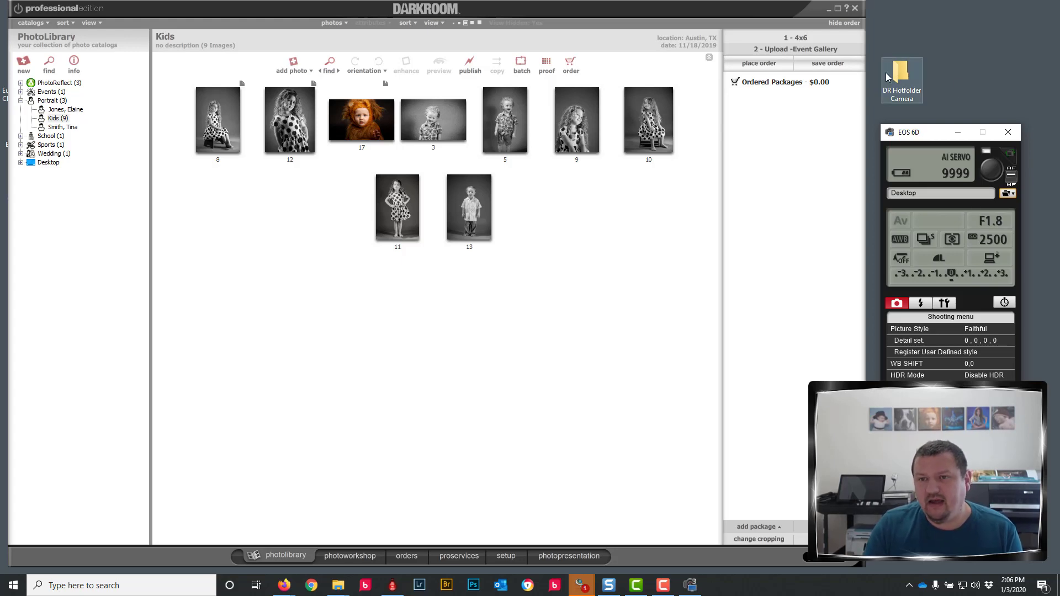
Step: Set the destination folder to Desktop\DR Hotfolder Camera with Create a subfolder ticked
click(1006, 193)
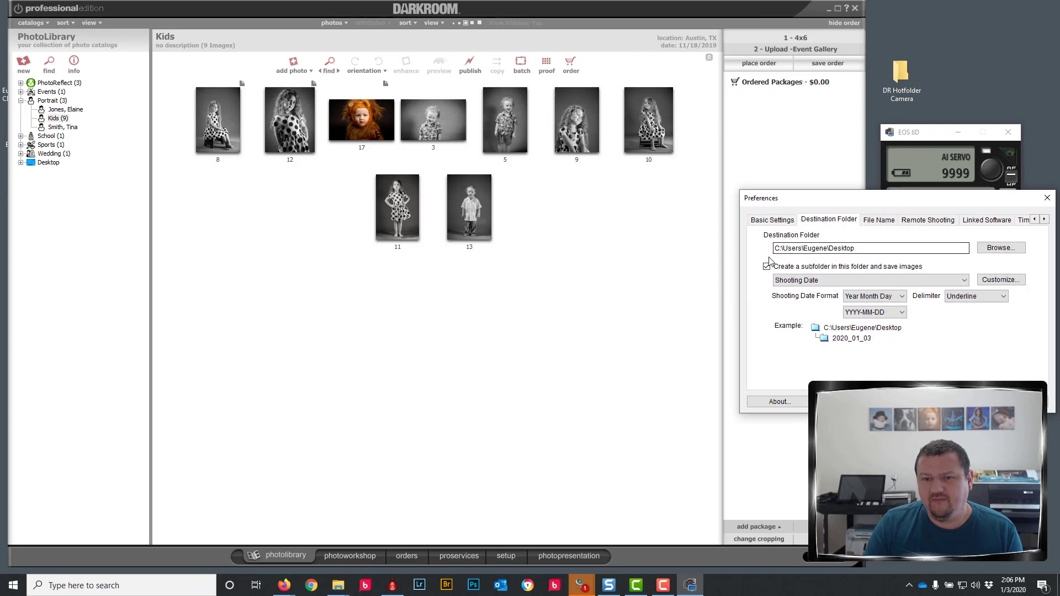
click(1015, 246)
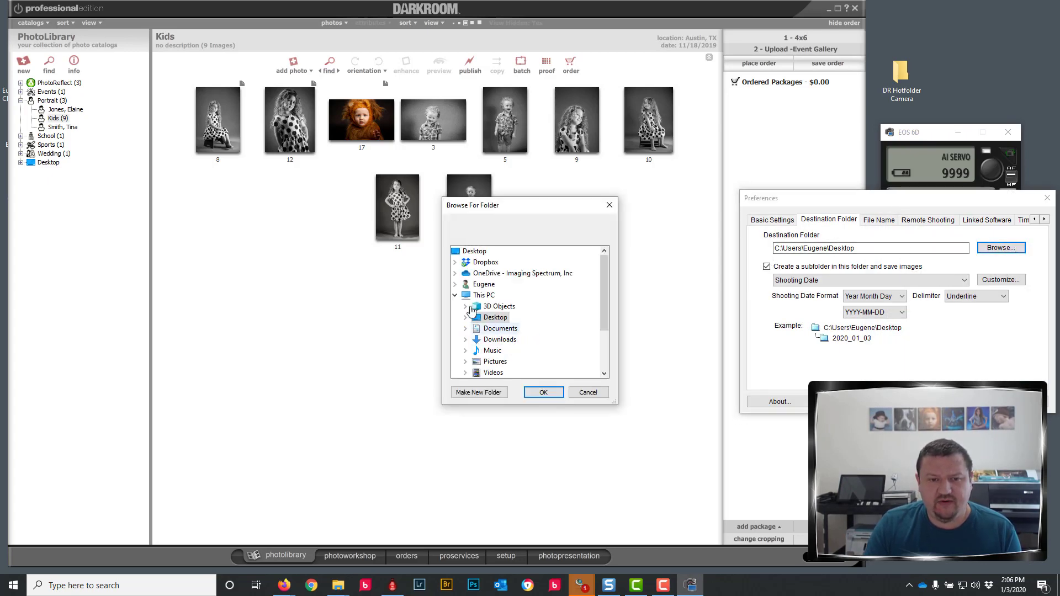
click(455, 296)
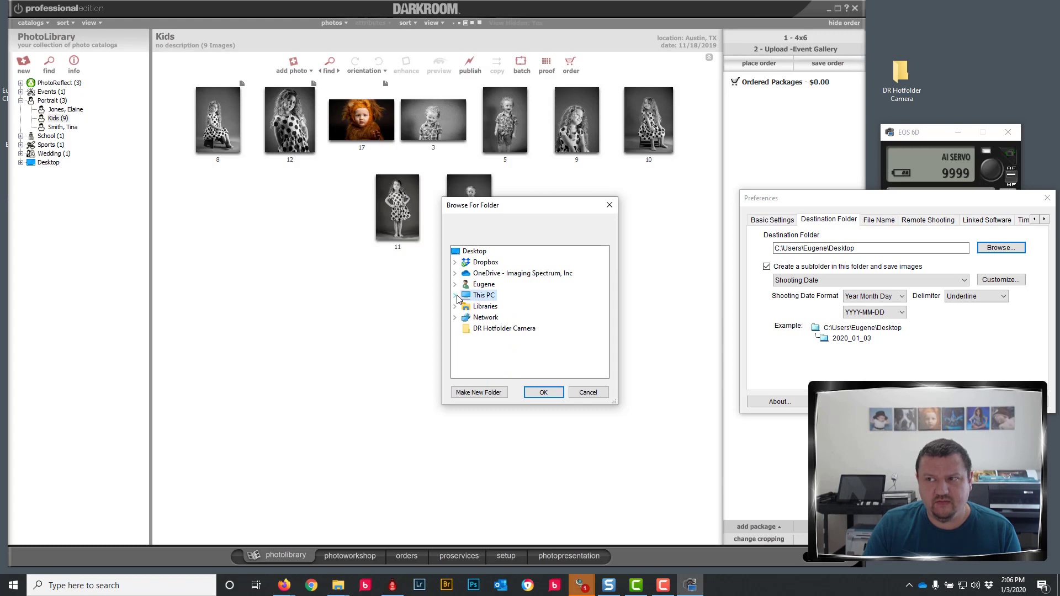
click(503, 328)
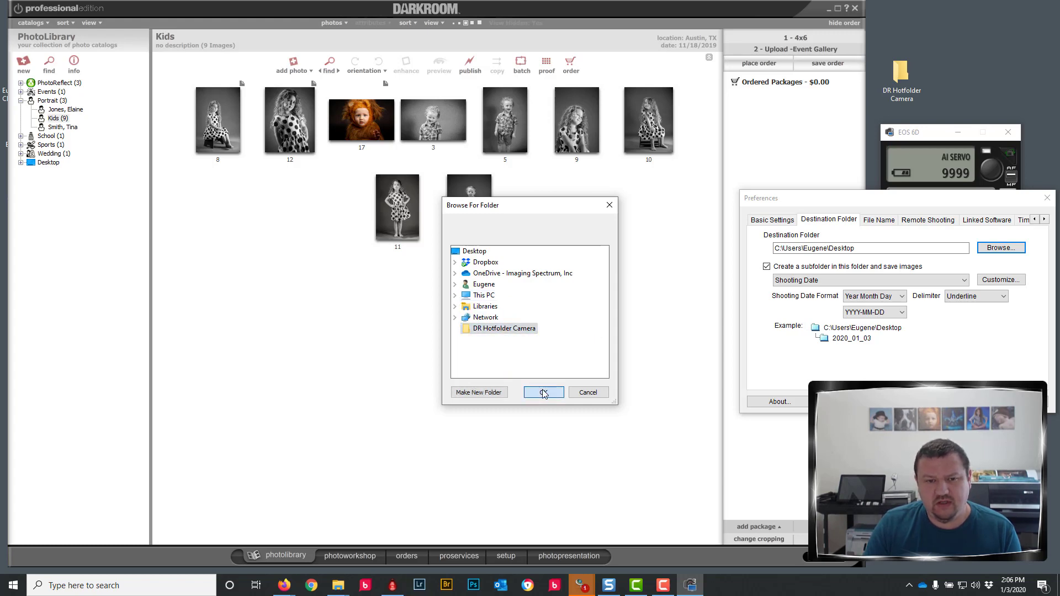
click(544, 393)
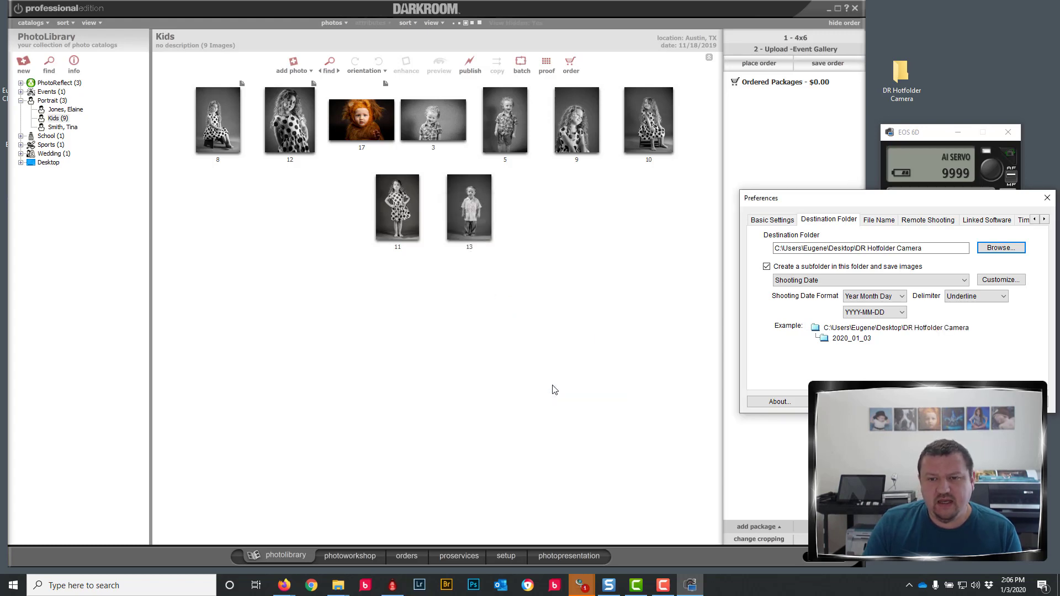
click(766, 267)
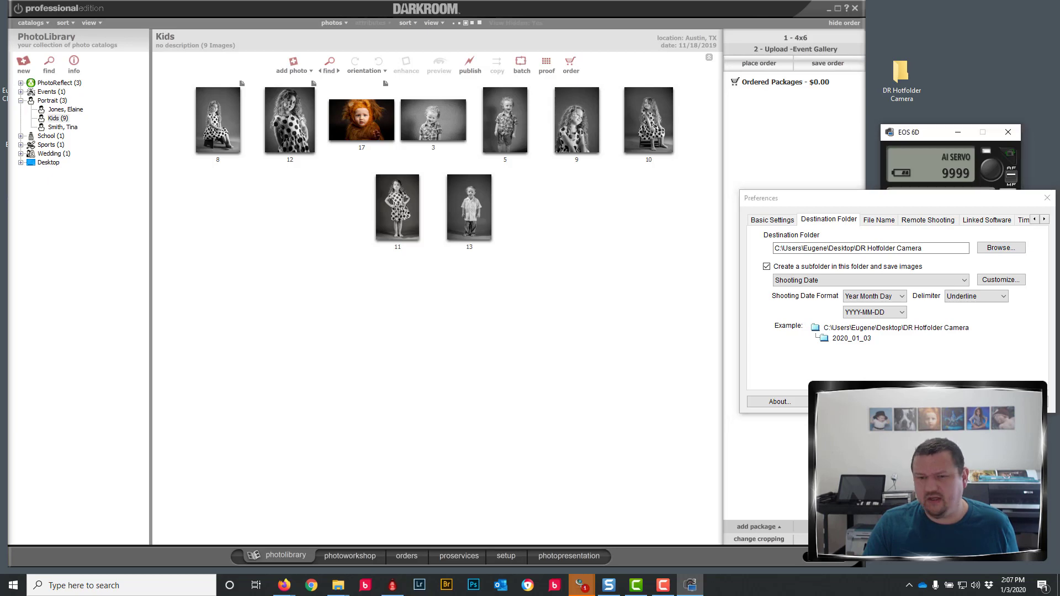
key(Return)
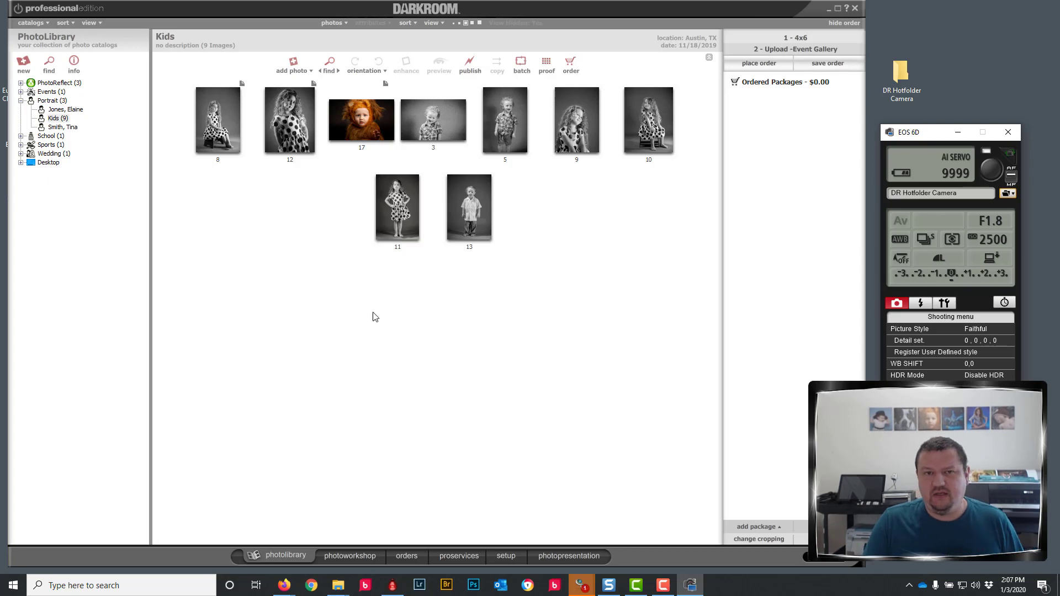
Step: Open the DR Hotfolder Camera desktop folder to reveal the 2020_01_03 subfolder holding IMG_0001.JPG
click(895, 79)
double_click(896, 79)
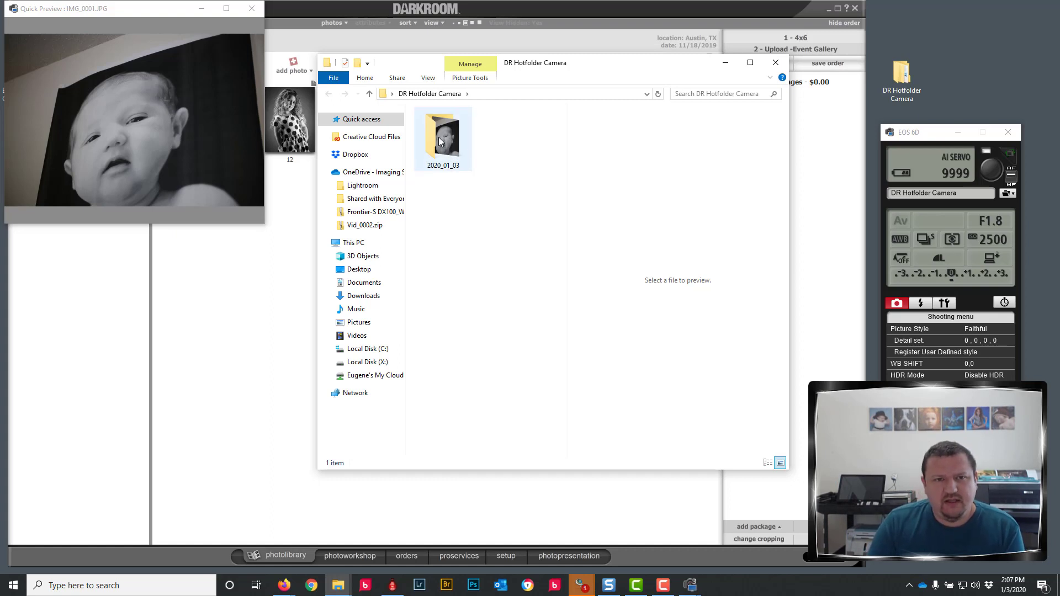
Step: Turn off Create a subfolder in the EOS Utility destination preferences
click(1007, 195)
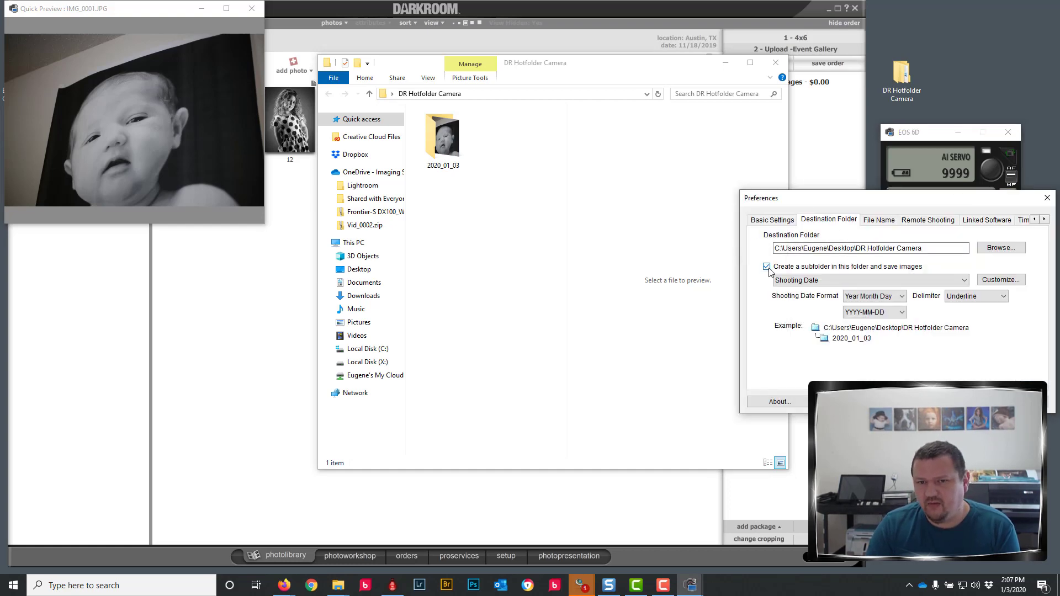
click(767, 267)
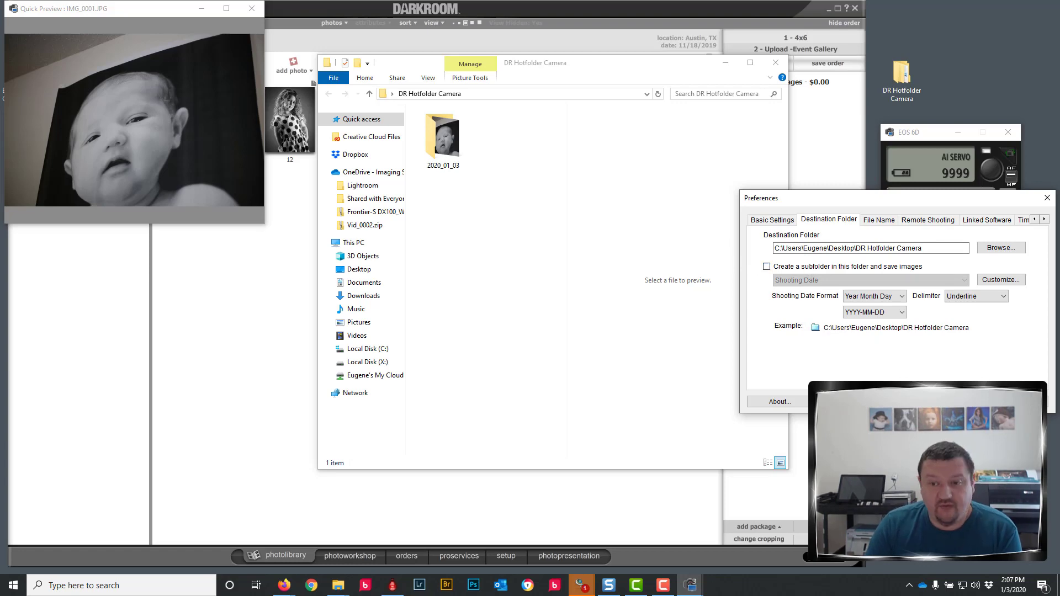
click(988, 401)
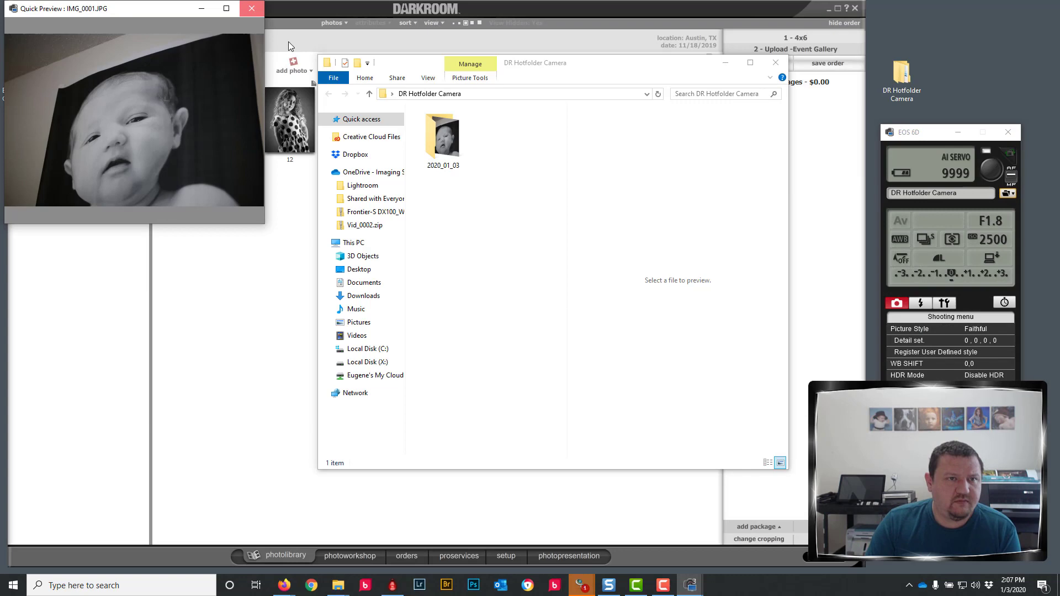
Step: Close the quick preview and select the 2020_01_03 folder and the new IMG_0002.JPG in Explorer
click(249, 10)
drag(500, 194, 423, 118)
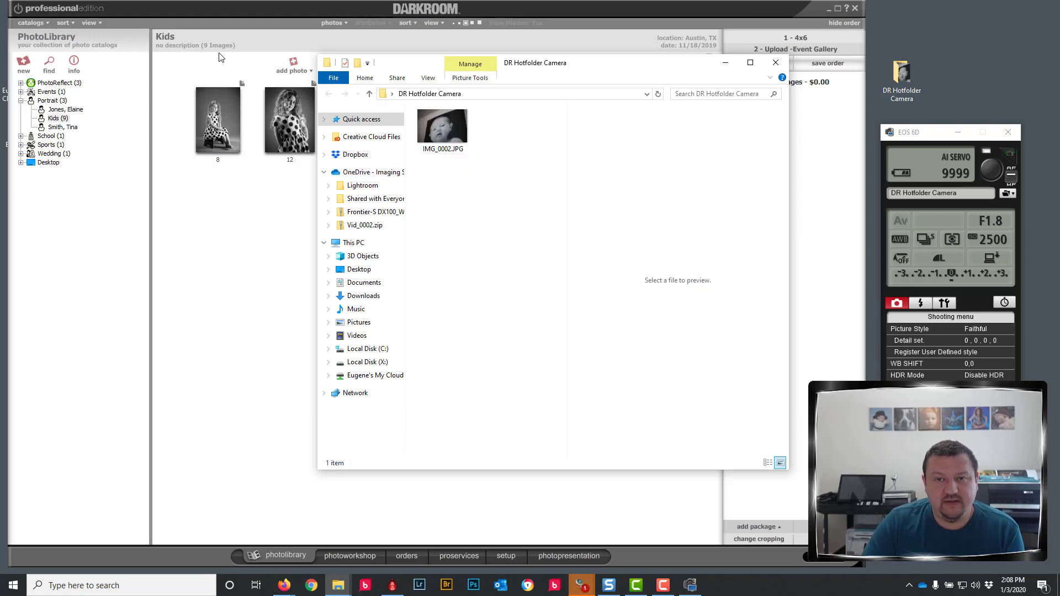
click(422, 126)
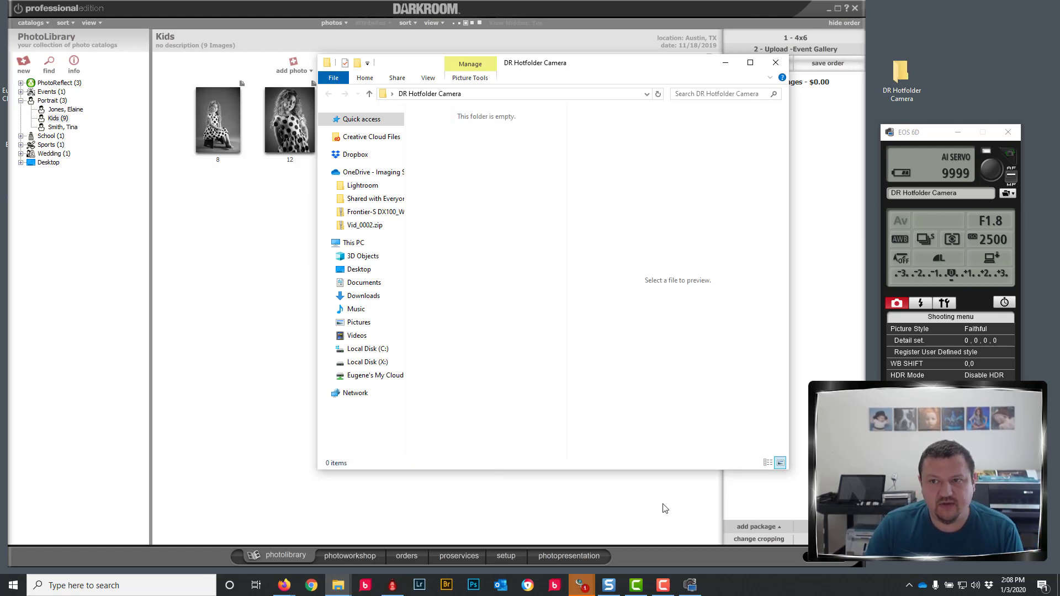
Step: Enable Hot Folder Camera (Default) under Capture Options > Tethered Capture
click(647, 512)
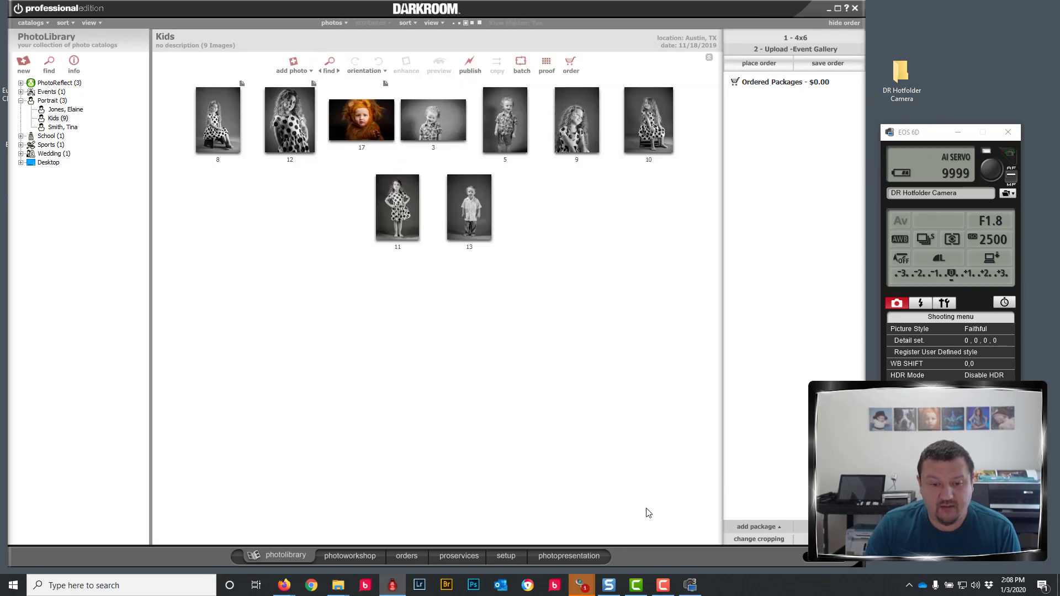
click(508, 555)
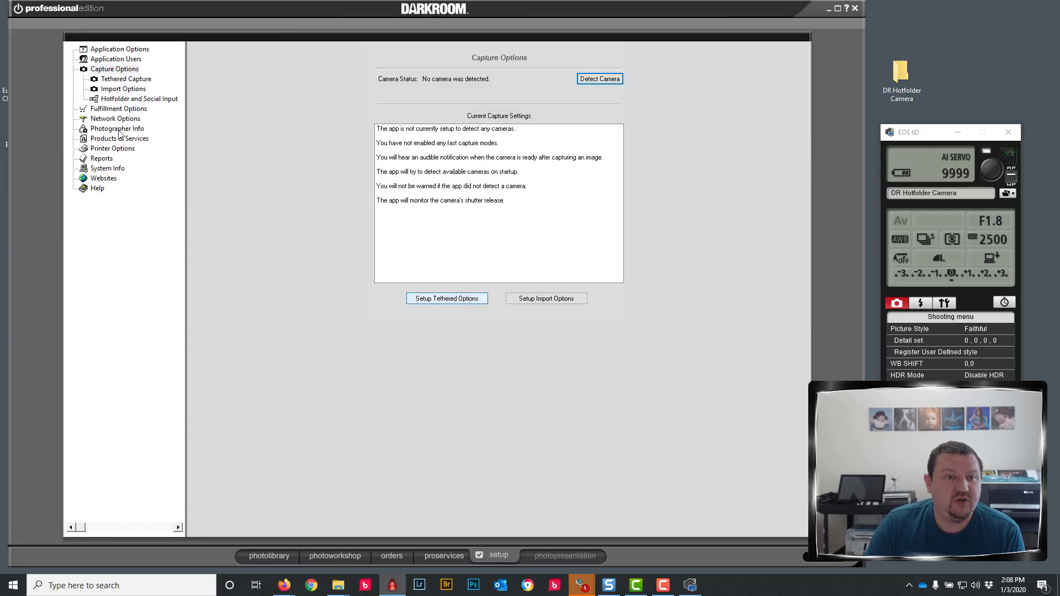
click(113, 70)
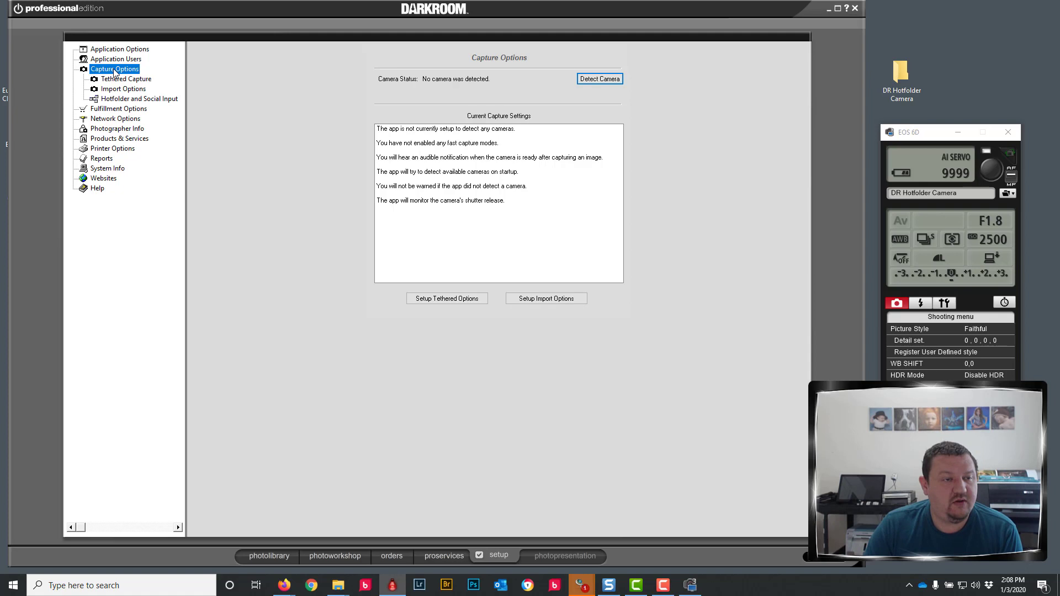
click(131, 81)
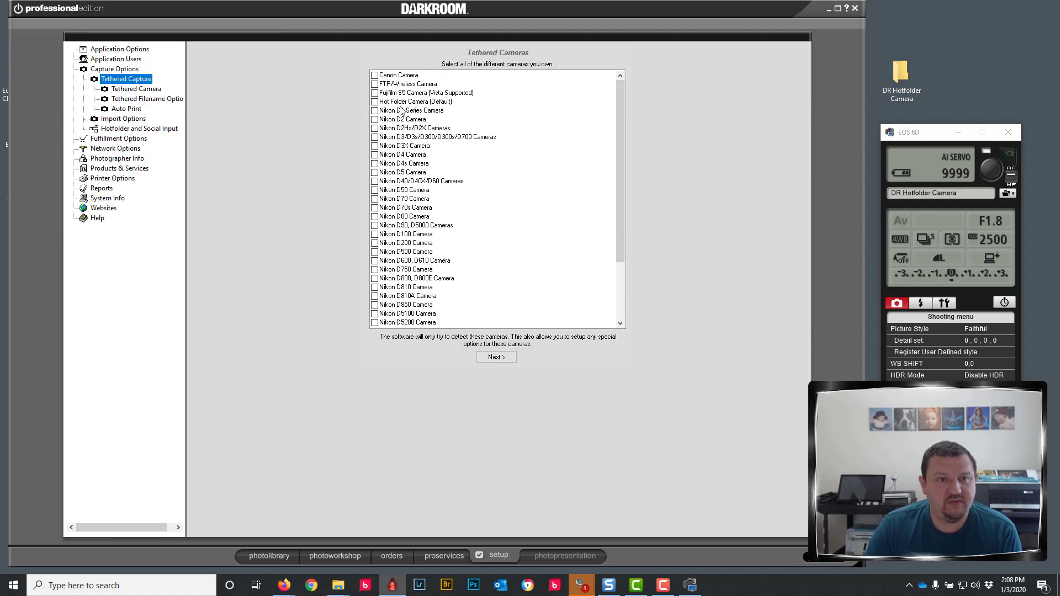
click(400, 101)
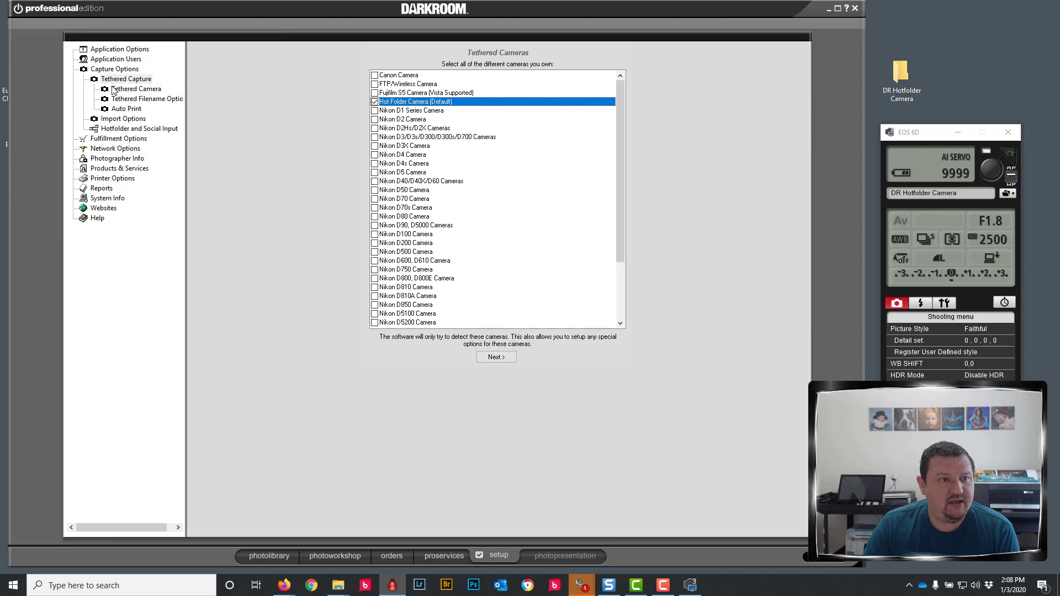
Step: Set the Hot Folder Camera's local folder to Desktop\DR Hotfolder Camera and return to the photo library
click(129, 91)
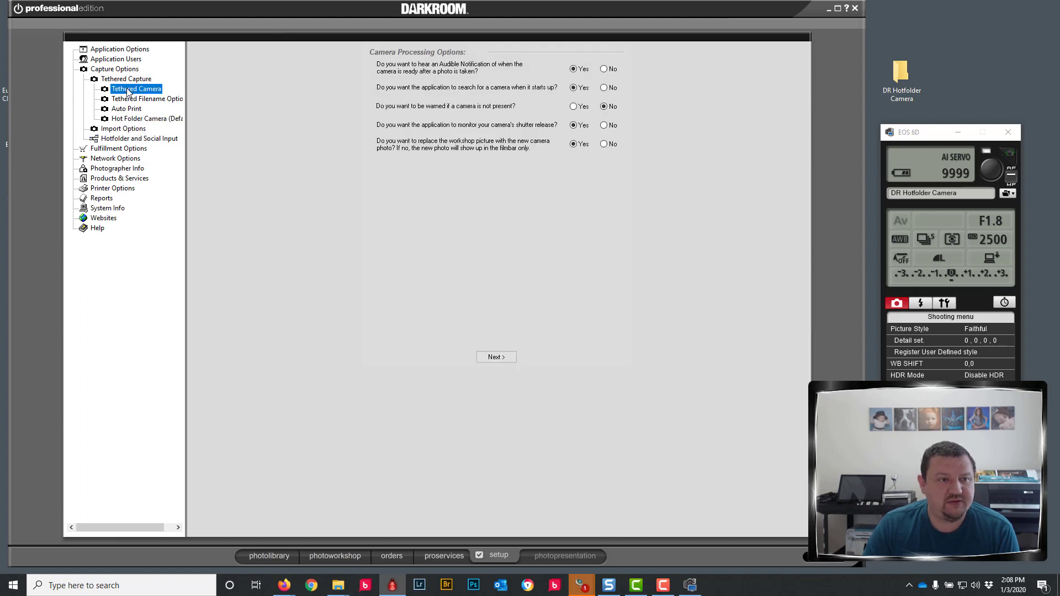
click(133, 120)
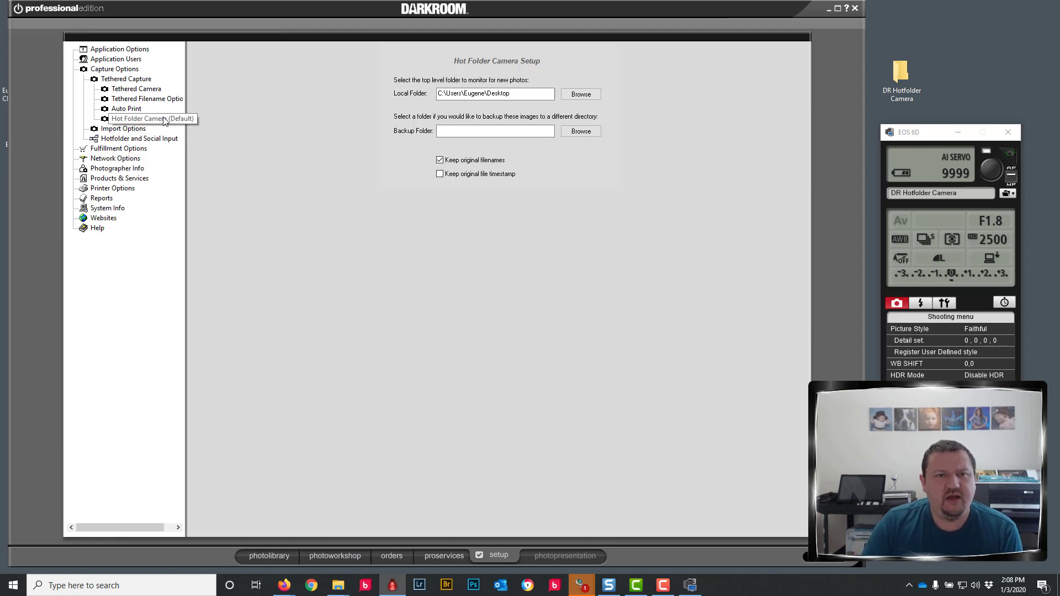
click(577, 95)
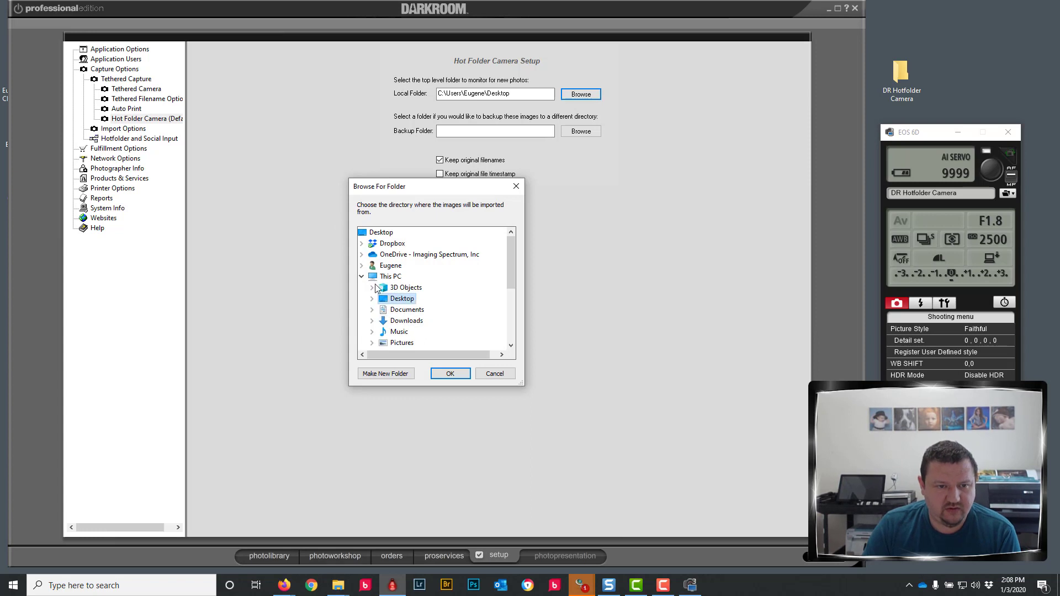
click(362, 276)
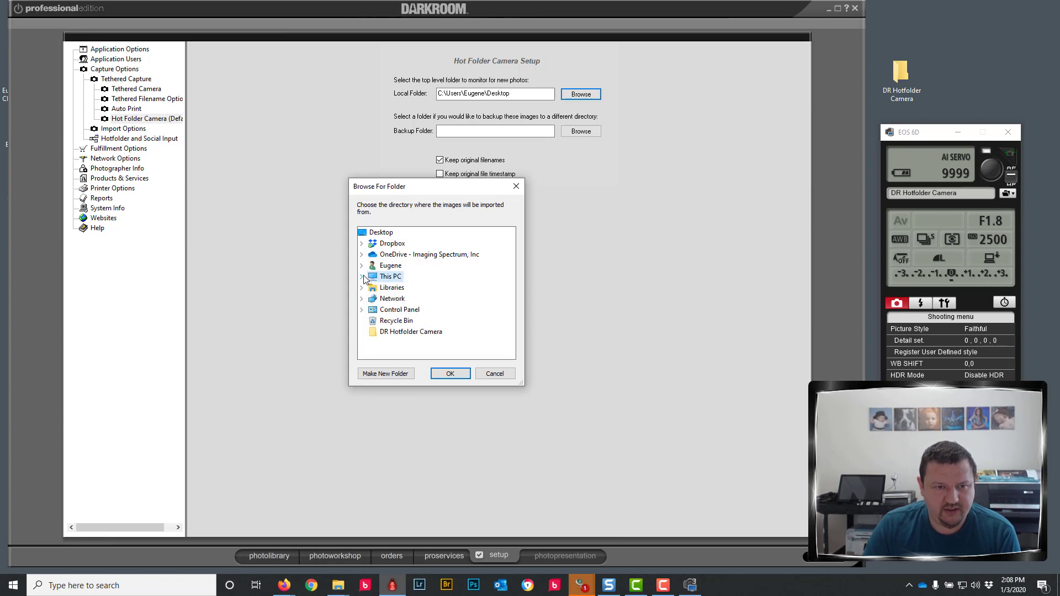
click(450, 374)
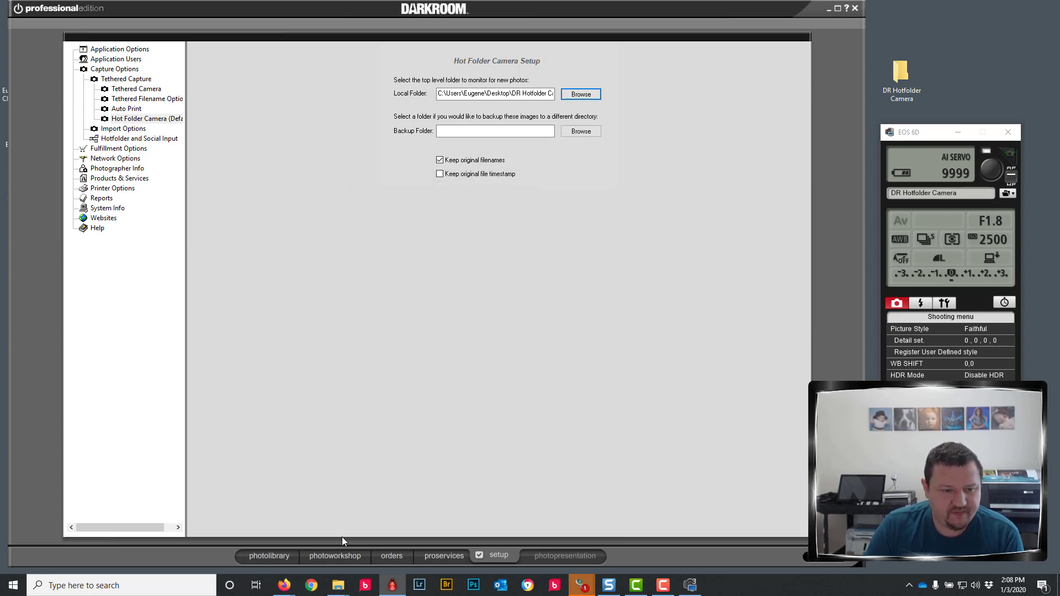
click(279, 555)
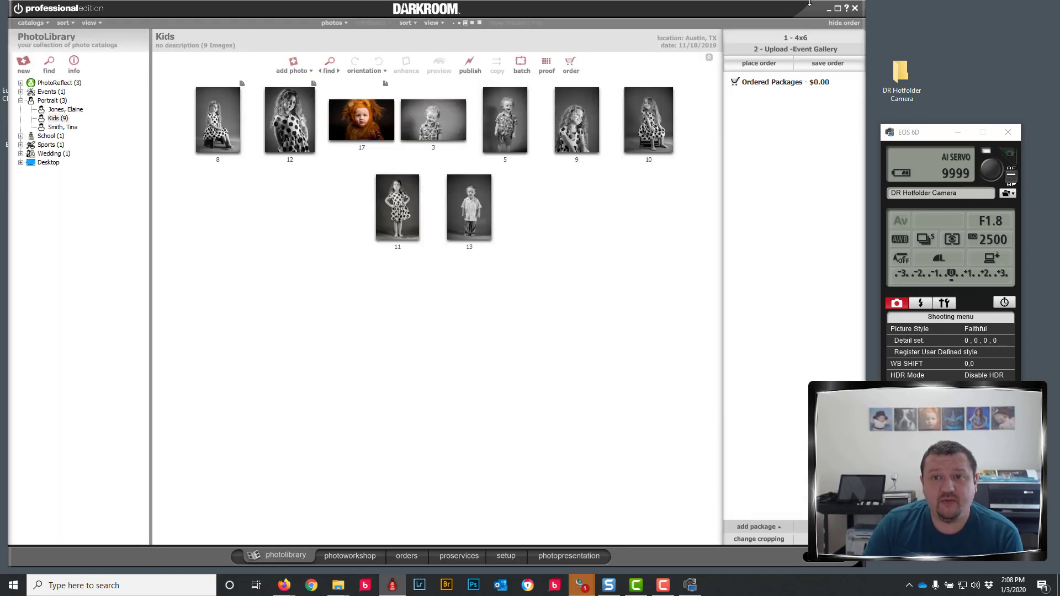
Step: Close and relaunch Darkroom, then log in so the new shot imports into Kids
click(855, 8)
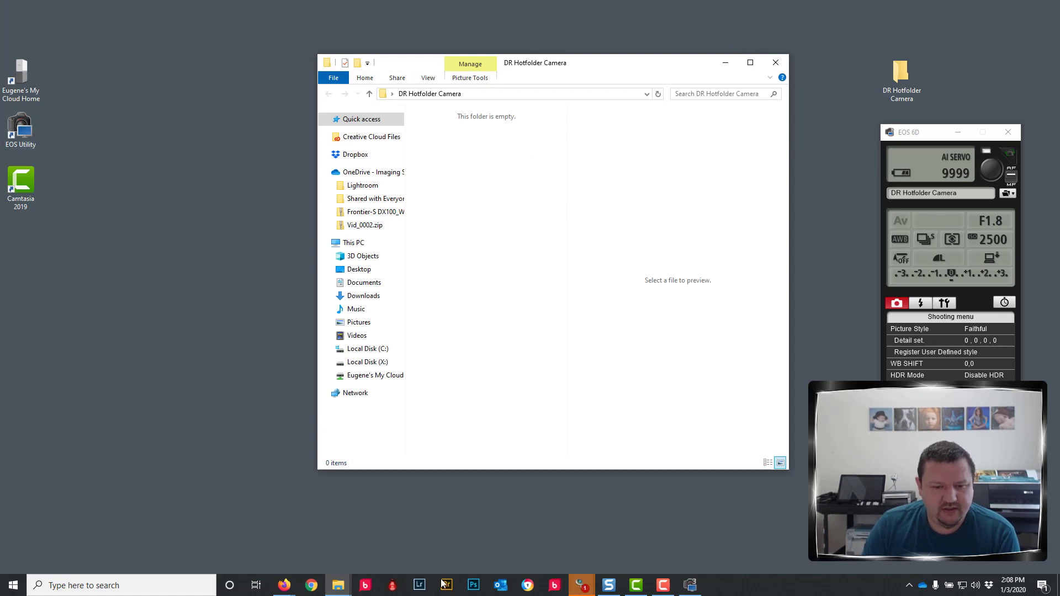
key(F10)
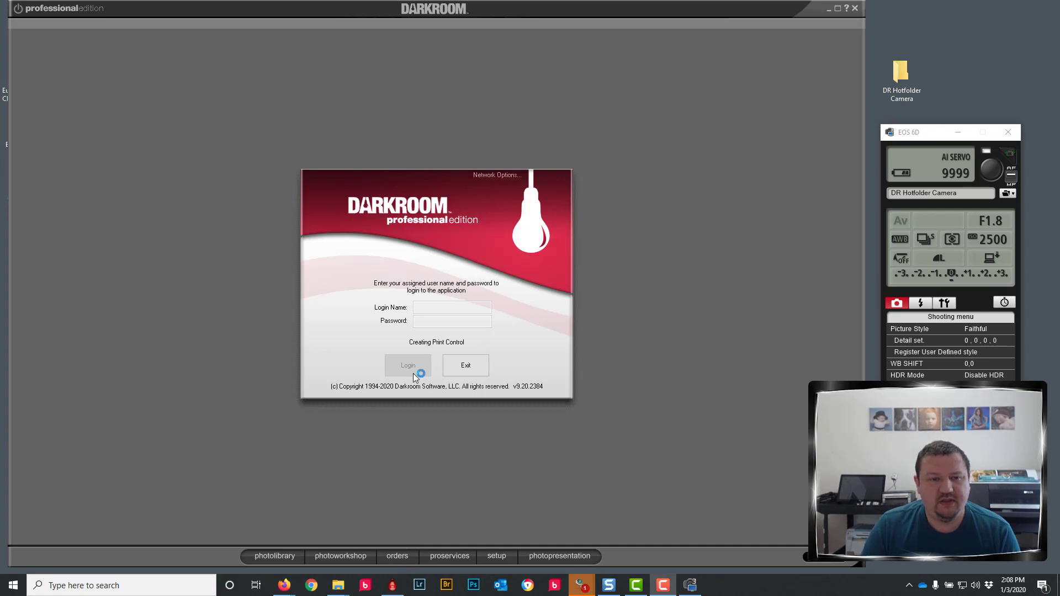
click(412, 369)
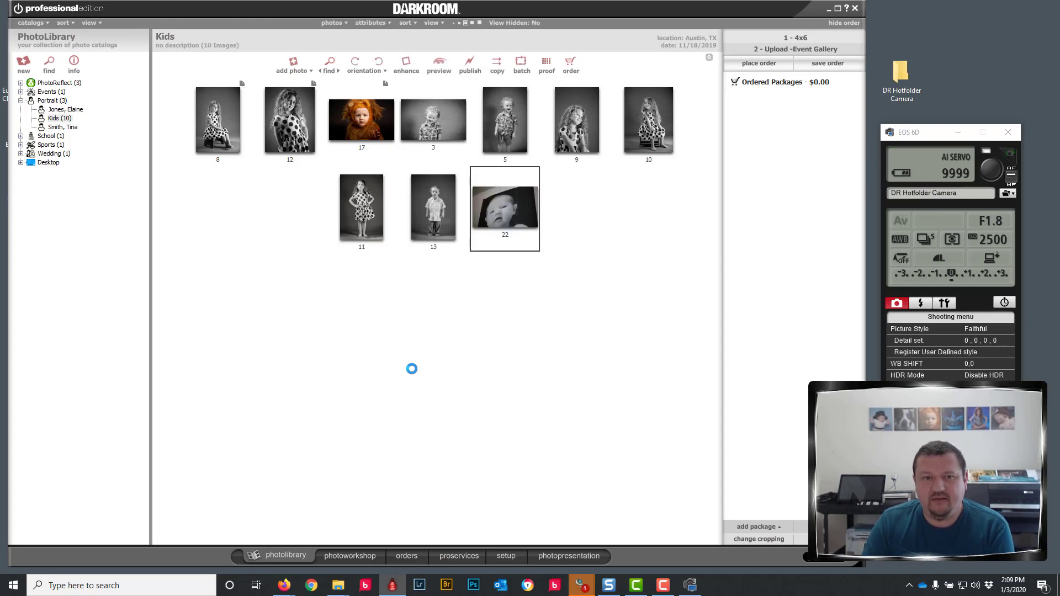
Step: Set Auto Print to order from 6-inch Prints, keeping only one 2x6 print after removing the 4x6
click(515, 556)
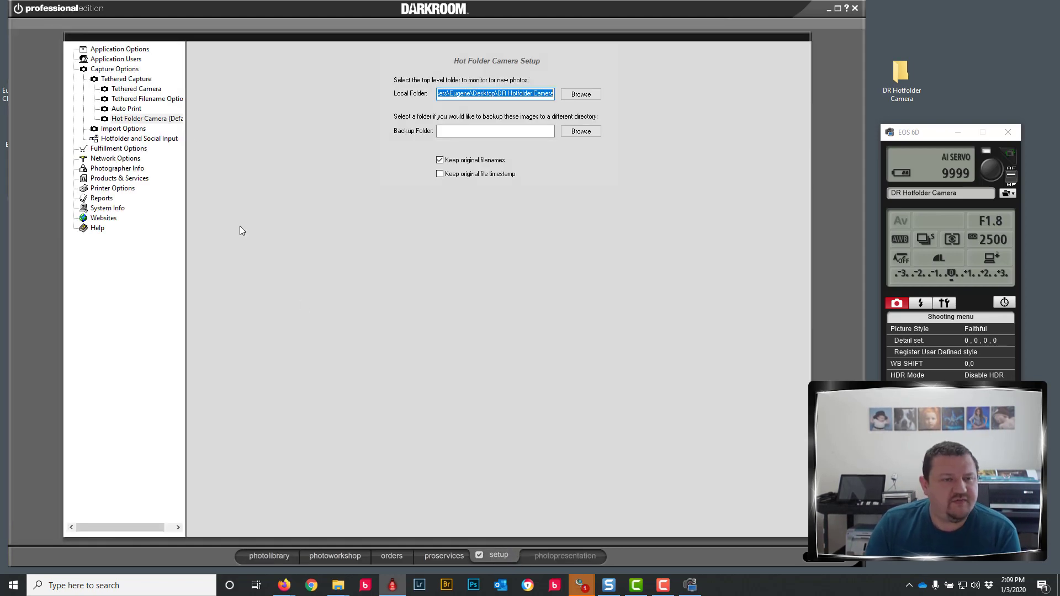
click(125, 108)
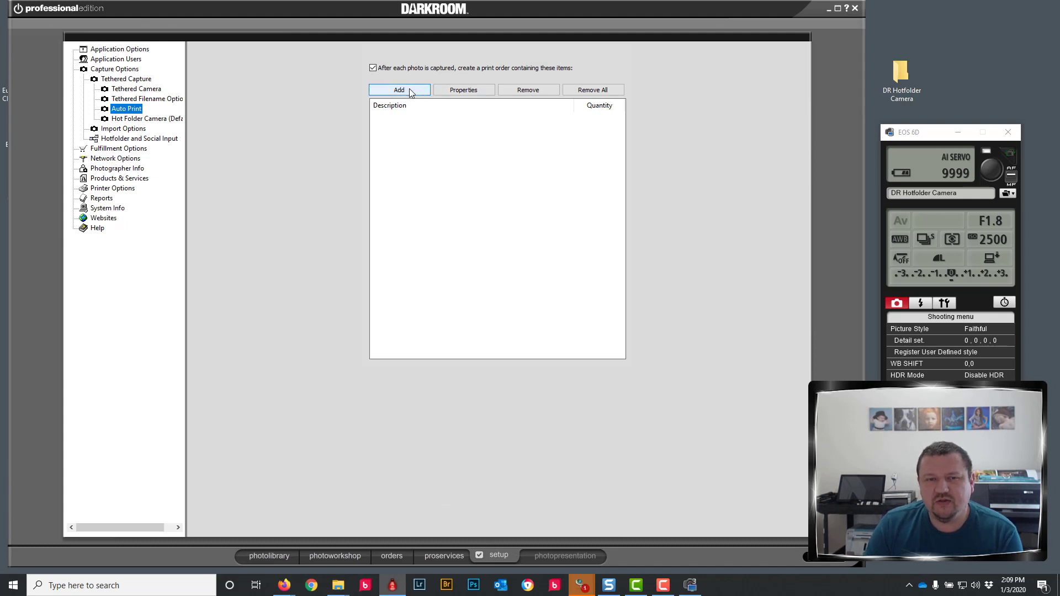
click(409, 93)
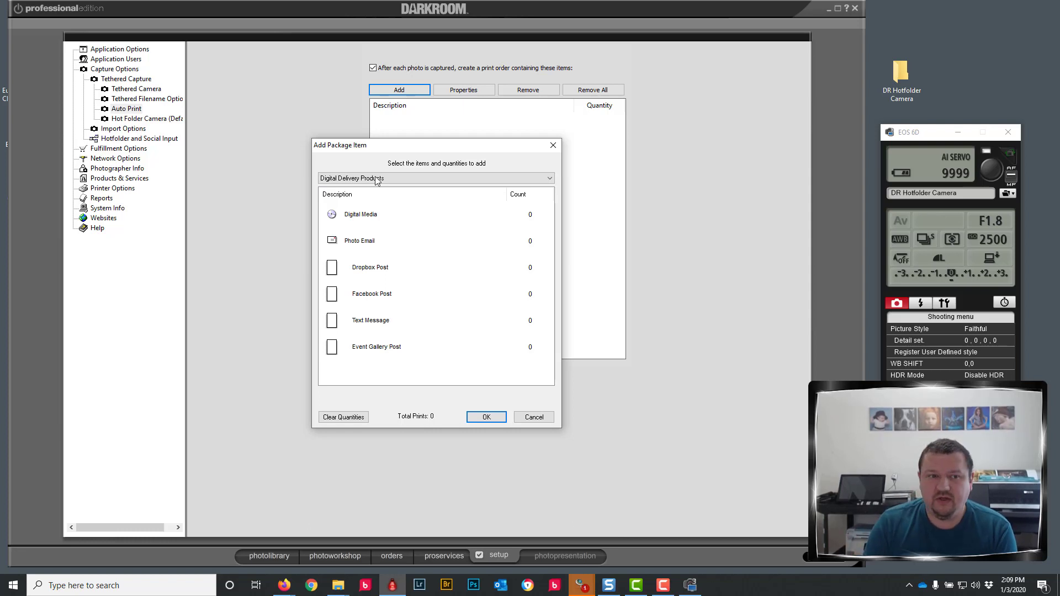
click(395, 180)
click(337, 206)
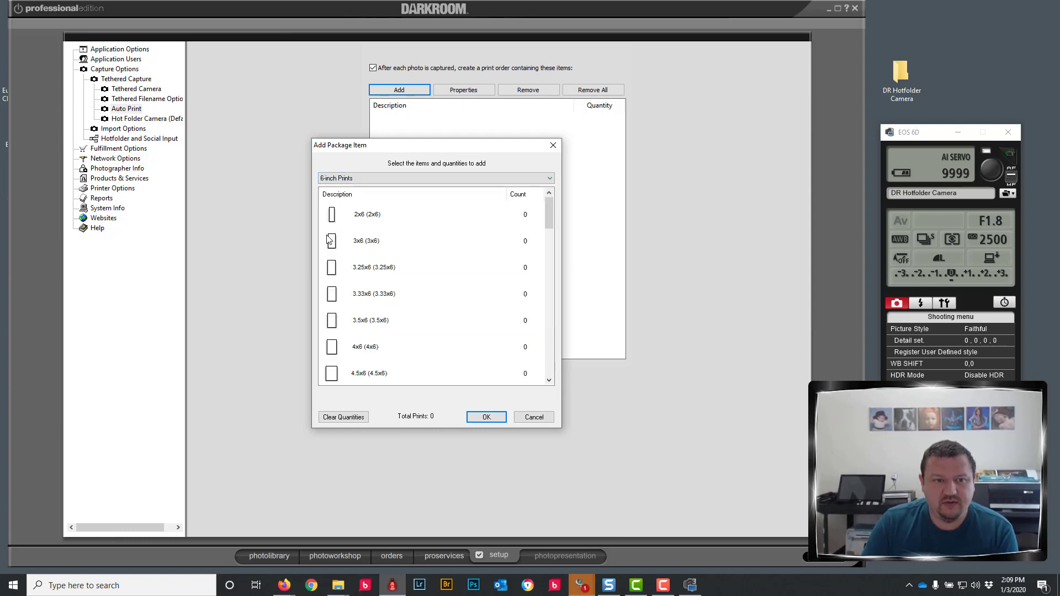
click(353, 347)
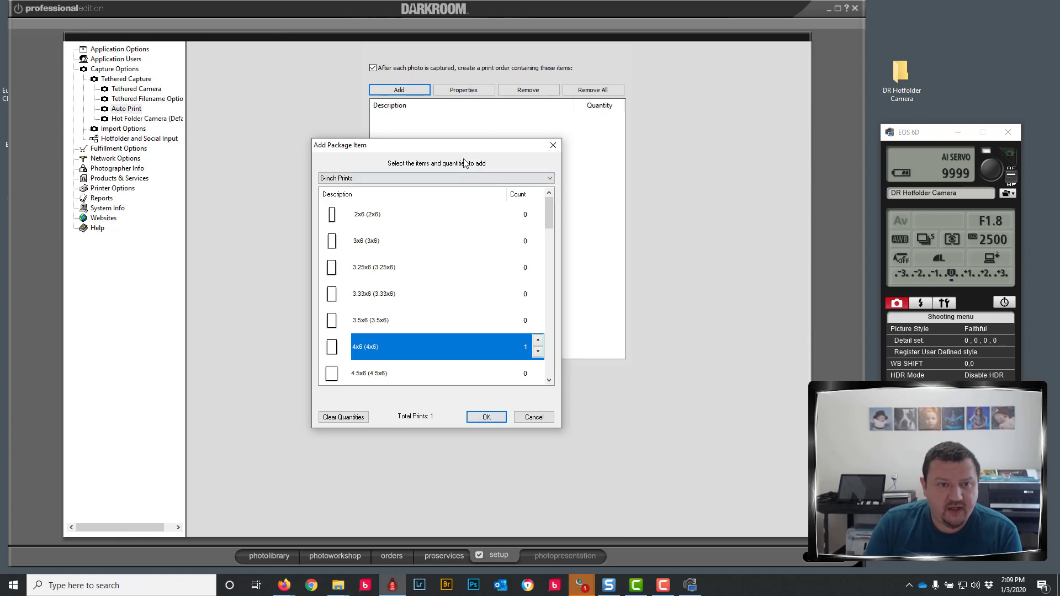
click(347, 218)
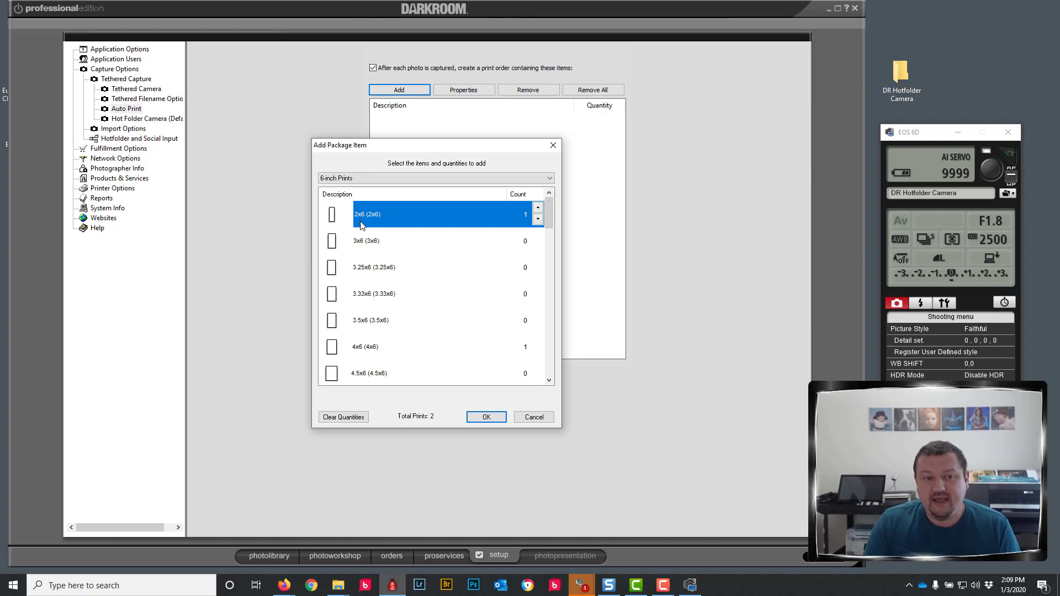
click(486, 416)
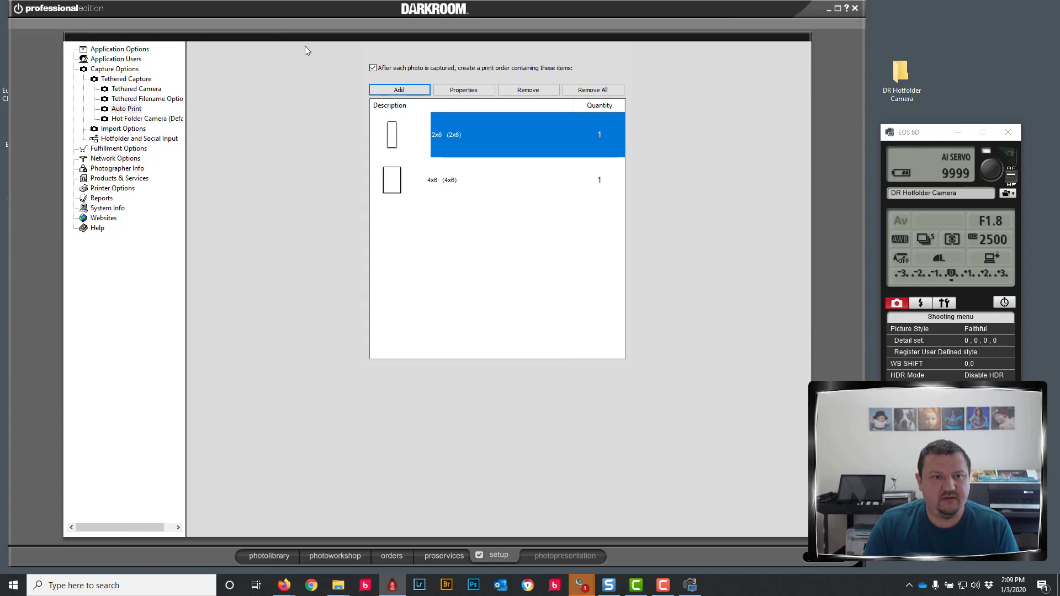
click(591, 190)
click(513, 93)
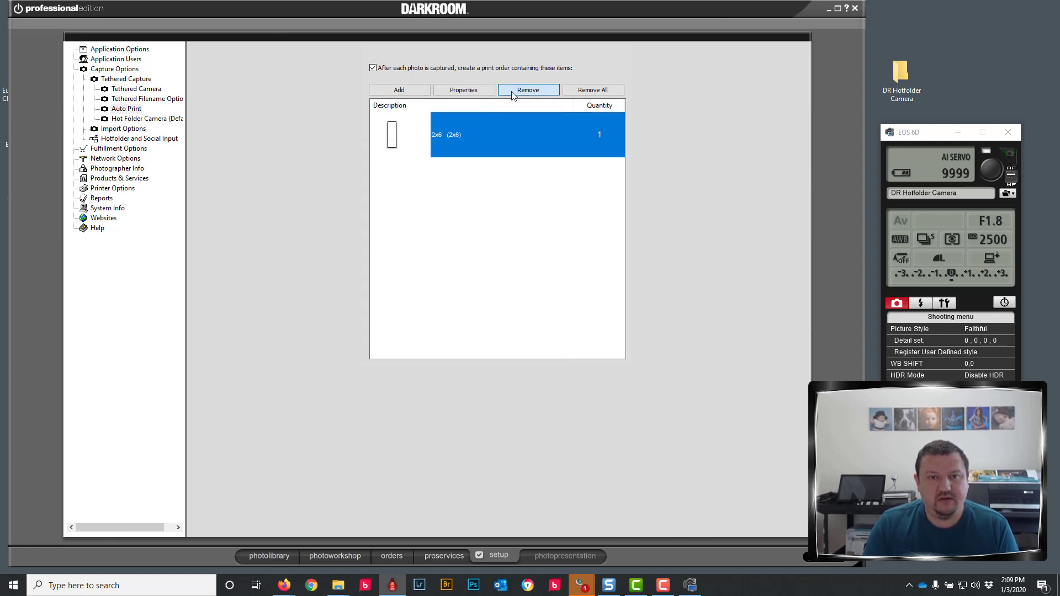
double_click(449, 129)
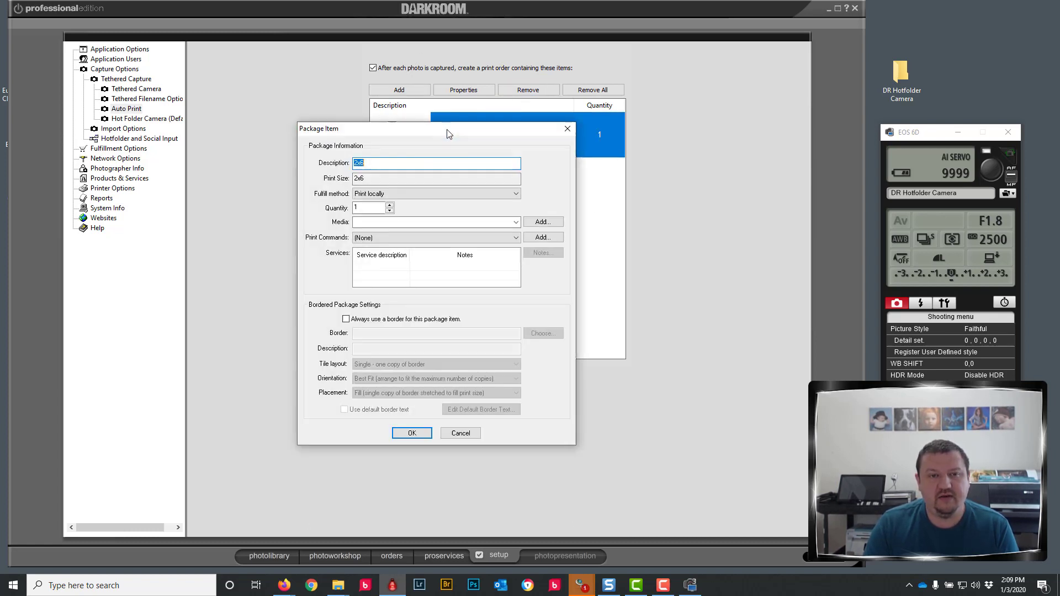
click(356, 320)
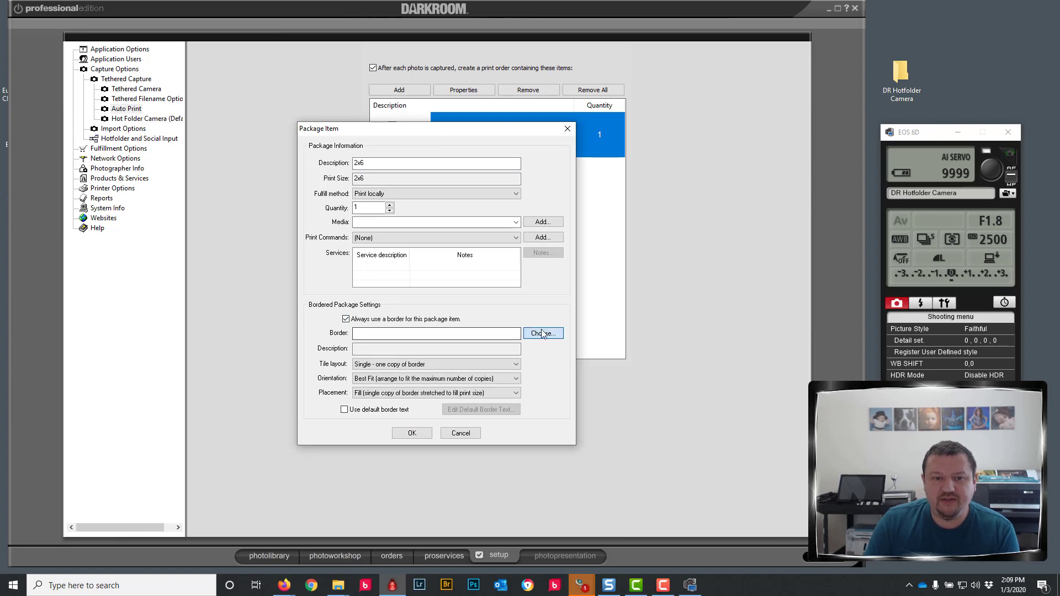
click(543, 334)
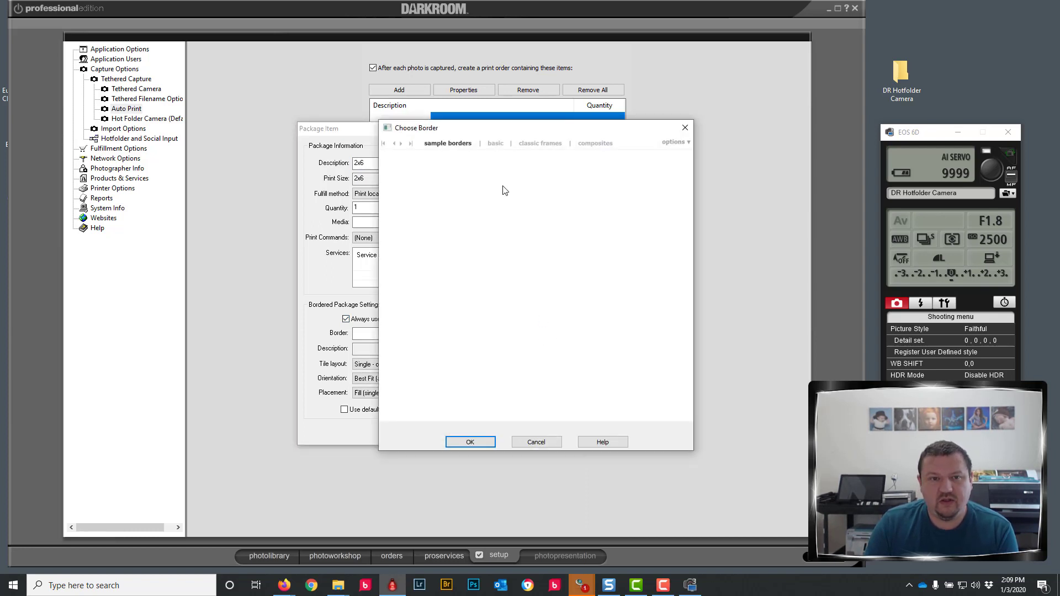
click(671, 143)
mouse_move(662, 153)
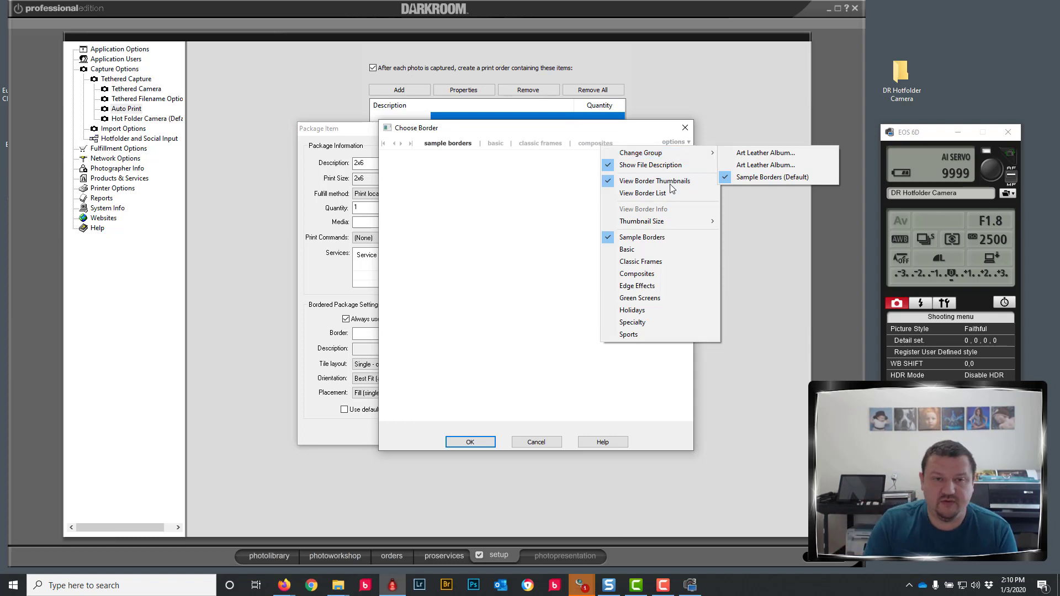
click(547, 444)
click(539, 442)
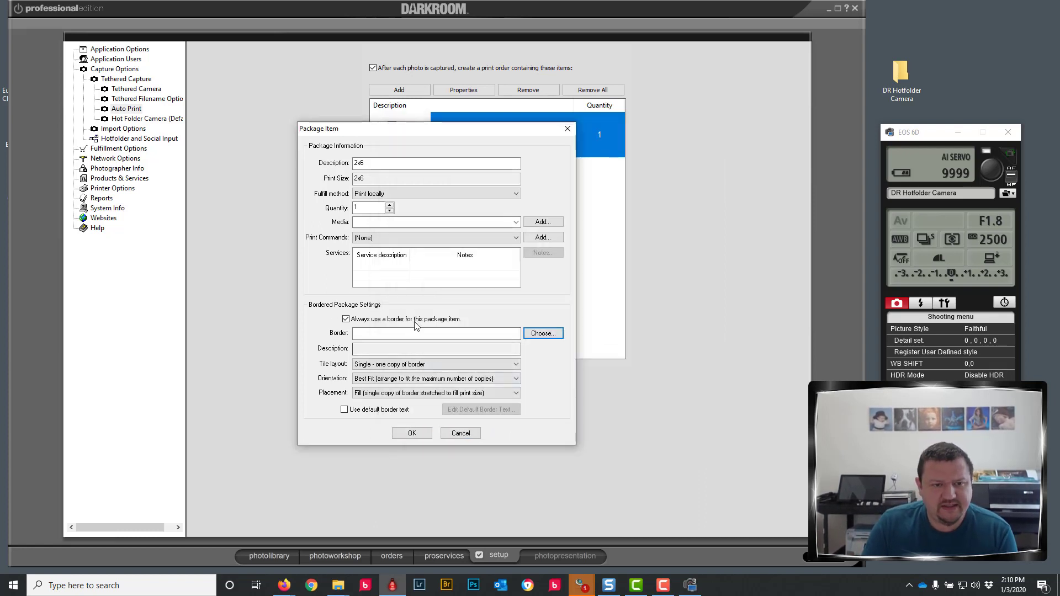
Step: Remove the 2x6 print and add one Event Gallery Post from Digital Delivery Products
click(463, 432)
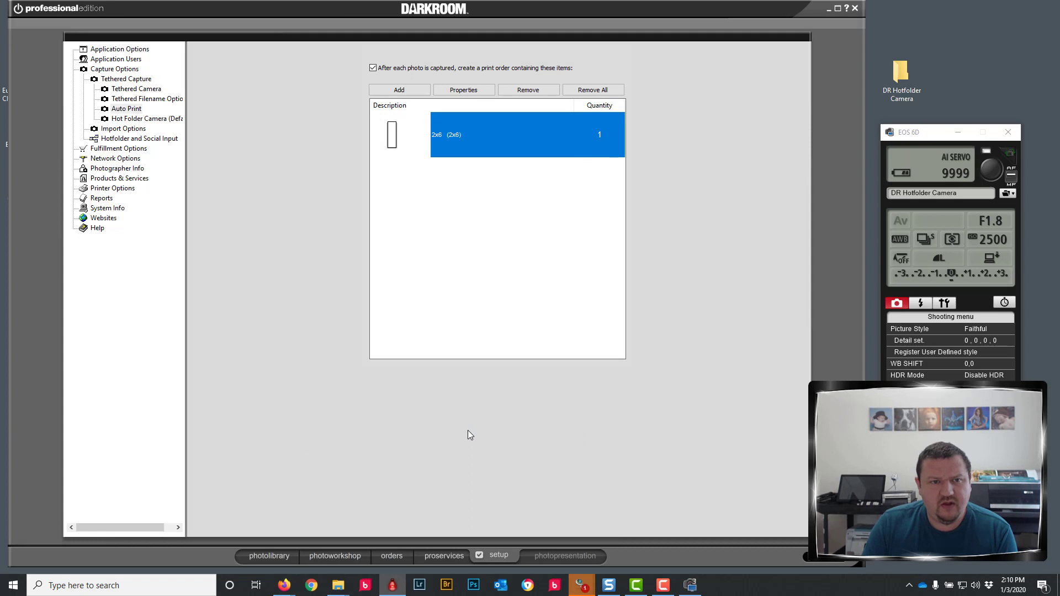
click(528, 90)
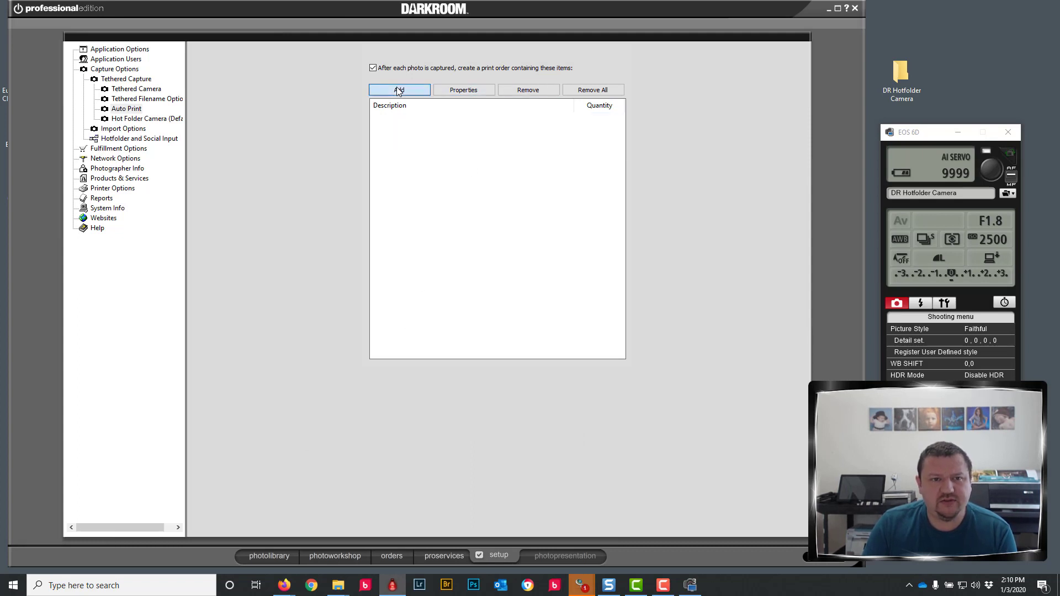
click(399, 90)
click(404, 182)
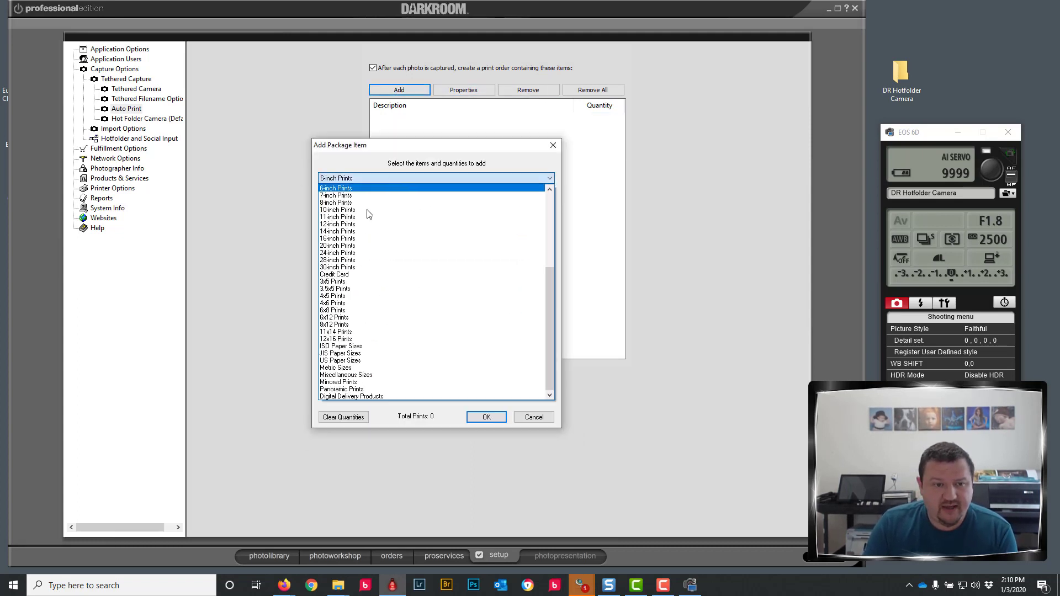
click(356, 396)
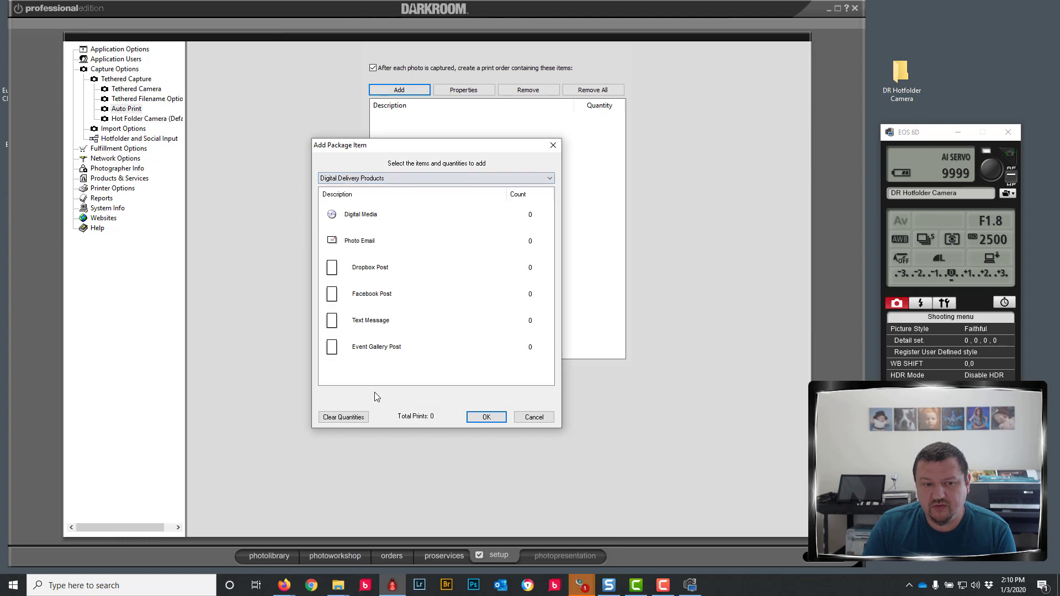
click(364, 347)
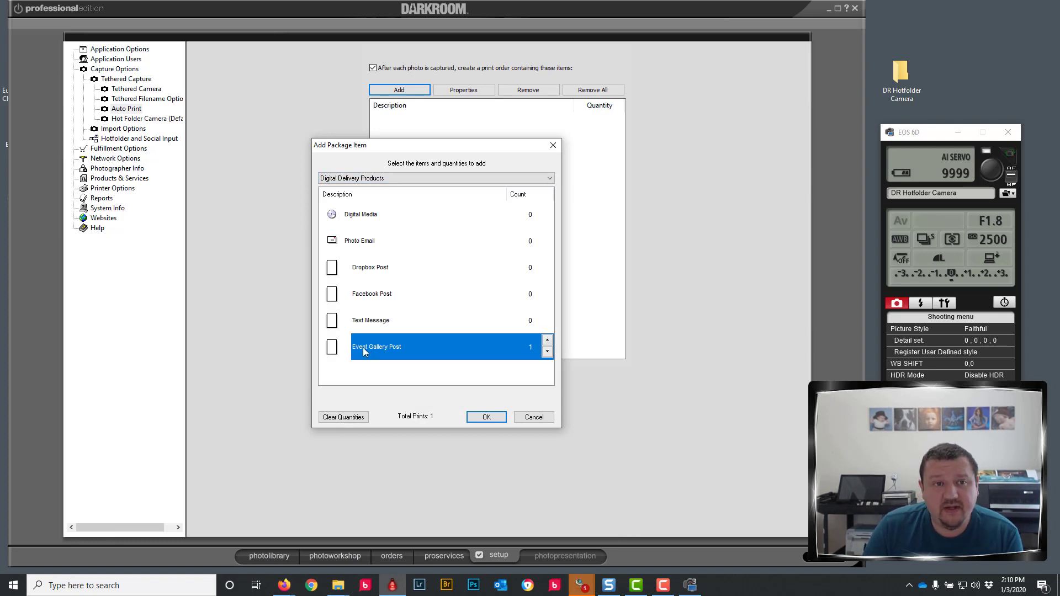
click(486, 417)
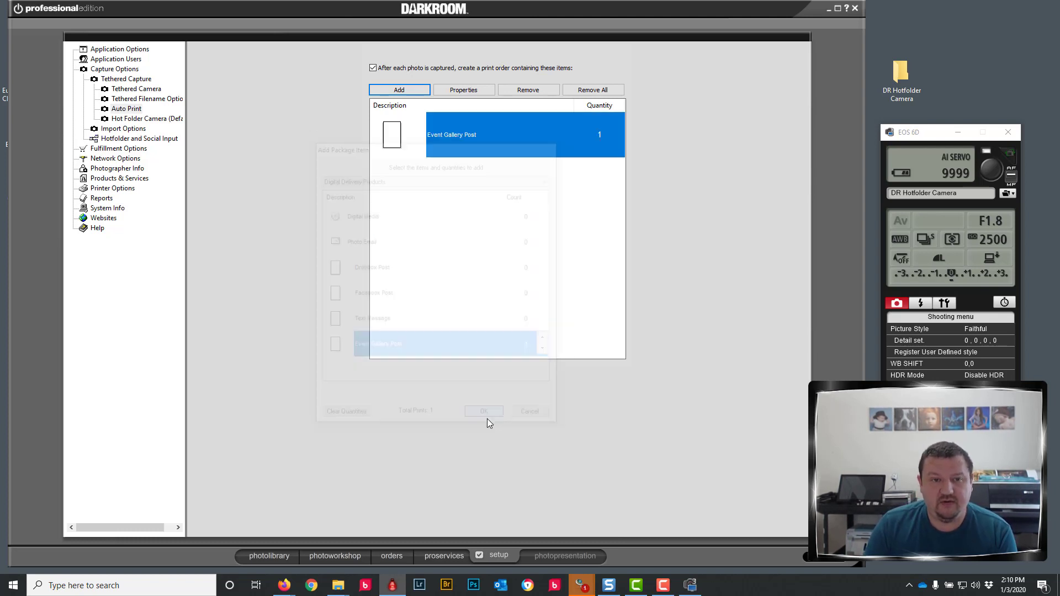
Step: Set the Event Gallery Post to gallery name test3 and Medium Size uploads
double_click(397, 138)
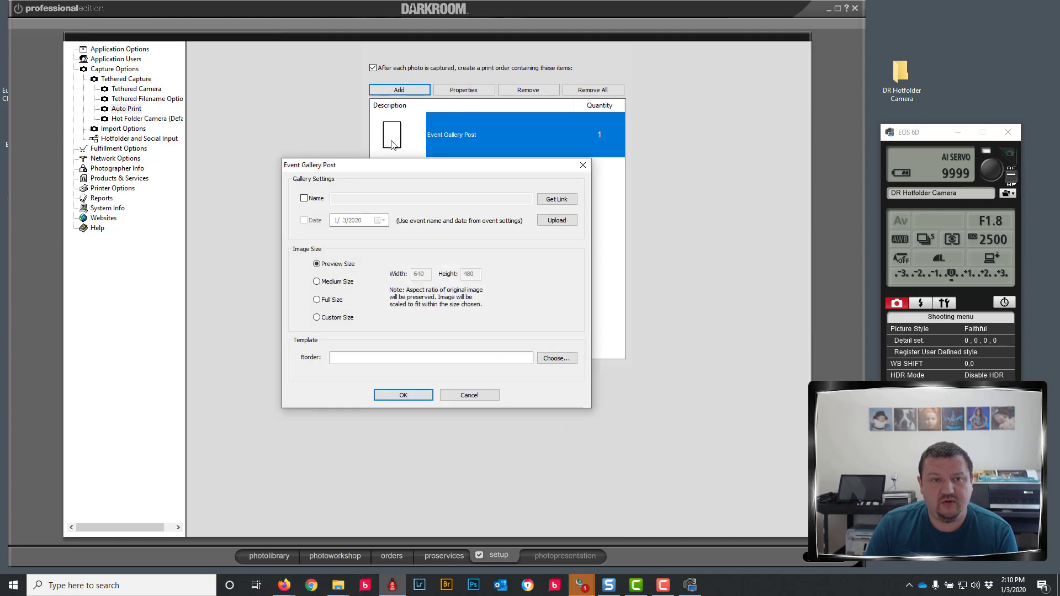
click(304, 198)
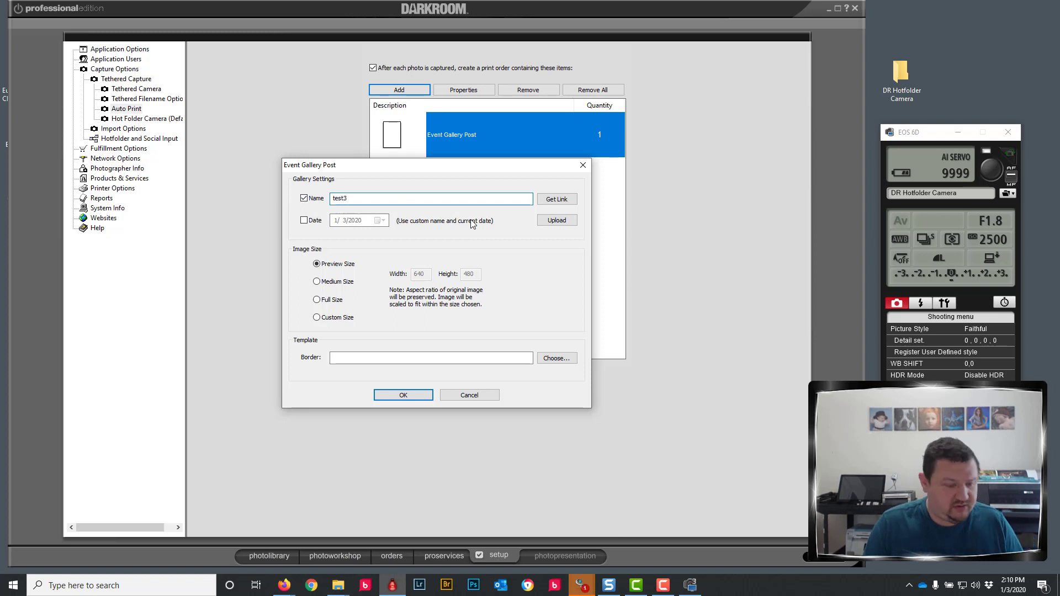
click(317, 281)
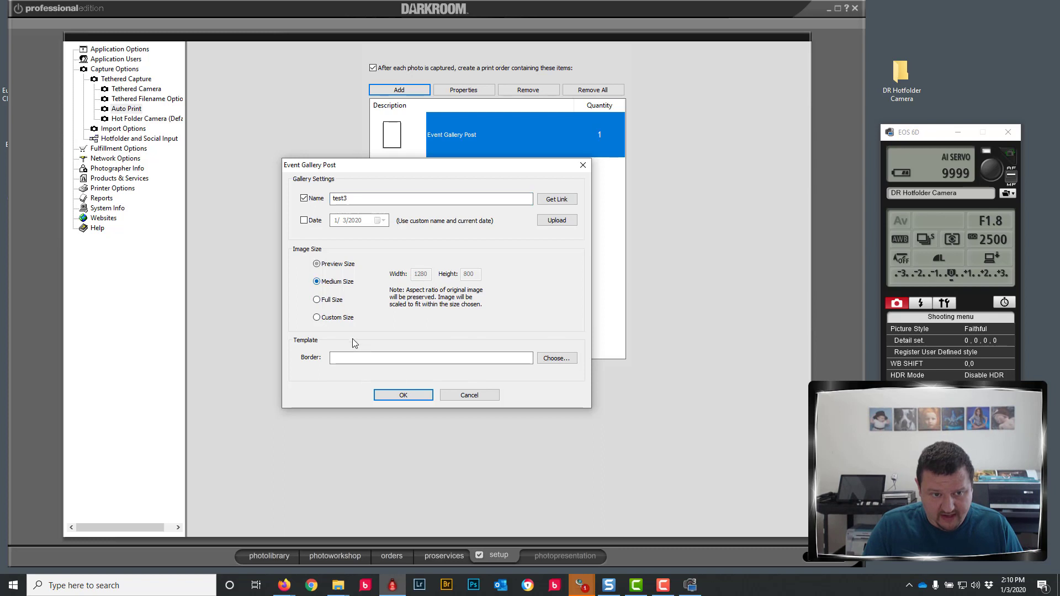
click(404, 395)
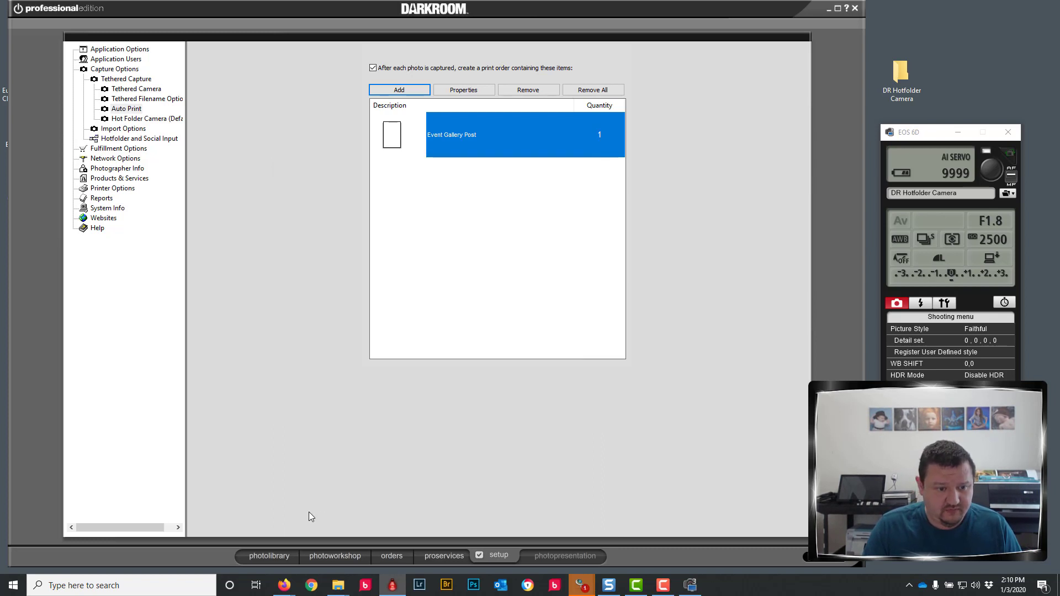
Step: View the Kids catalog in the photo library, now 12 images including shots 23 and 24
click(270, 556)
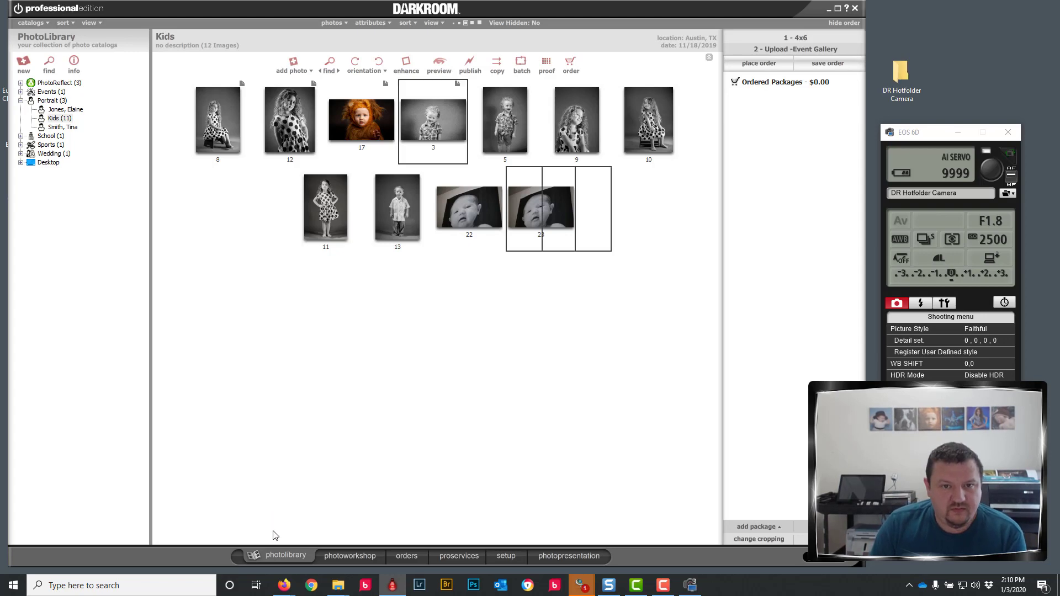
mouse_move(286, 592)
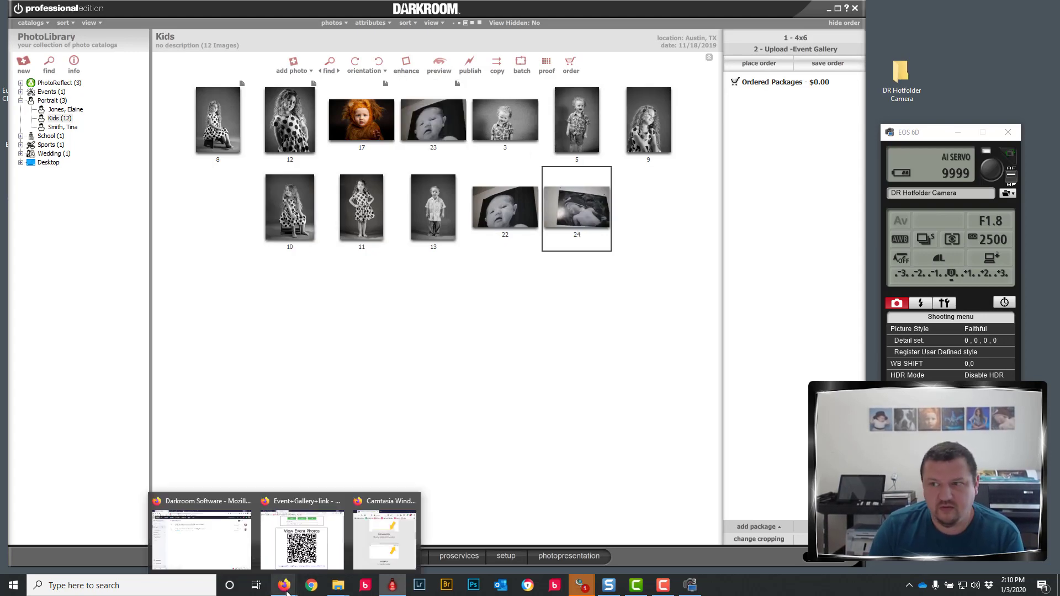
click(302, 544)
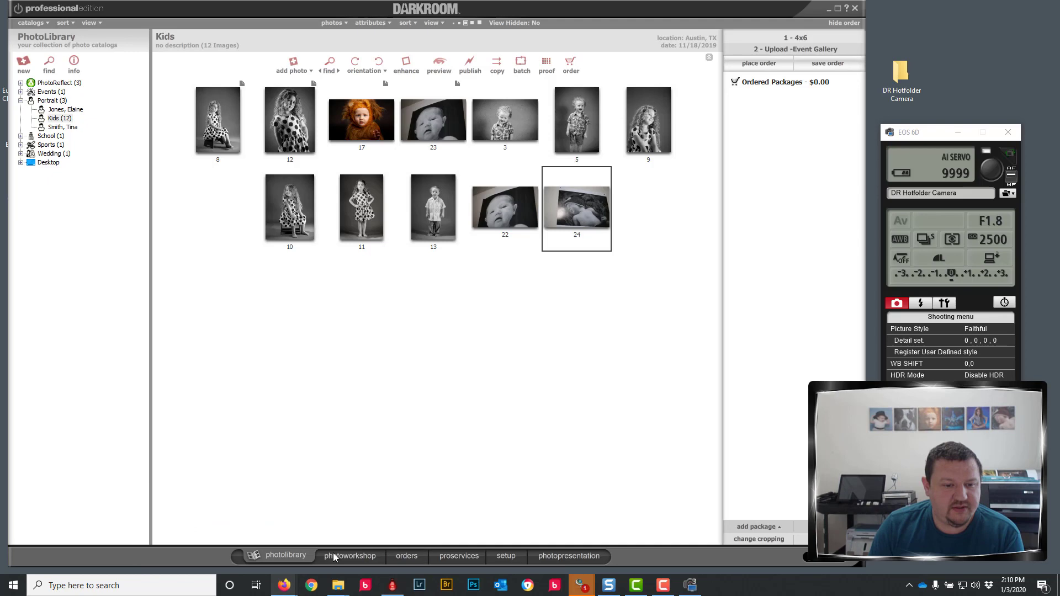
Step: On the Event Gallery site, open the test3 gallery holding the 2 uploaded photos
click(358, 11)
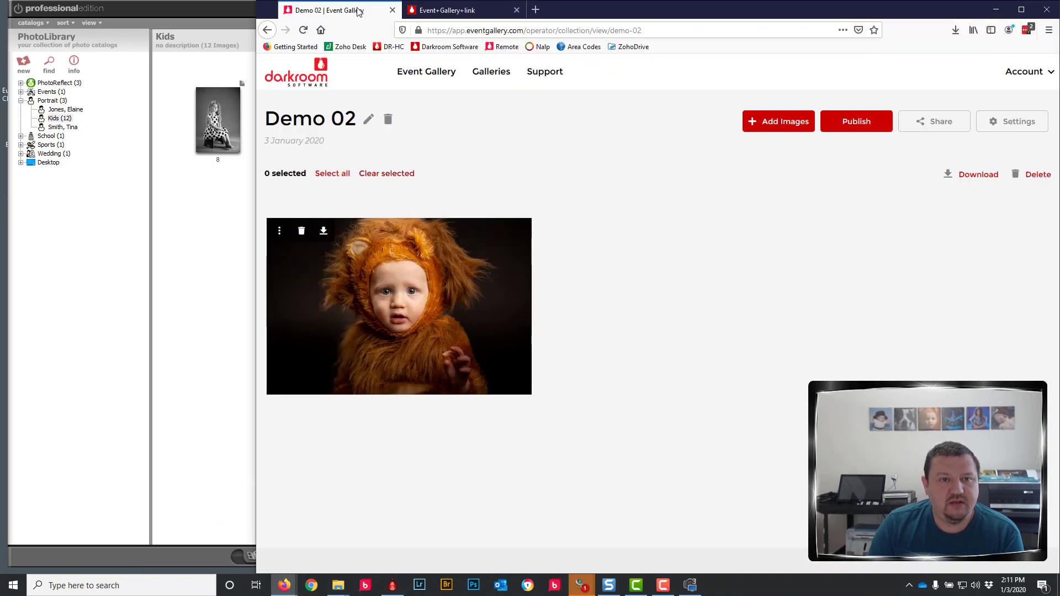
click(489, 73)
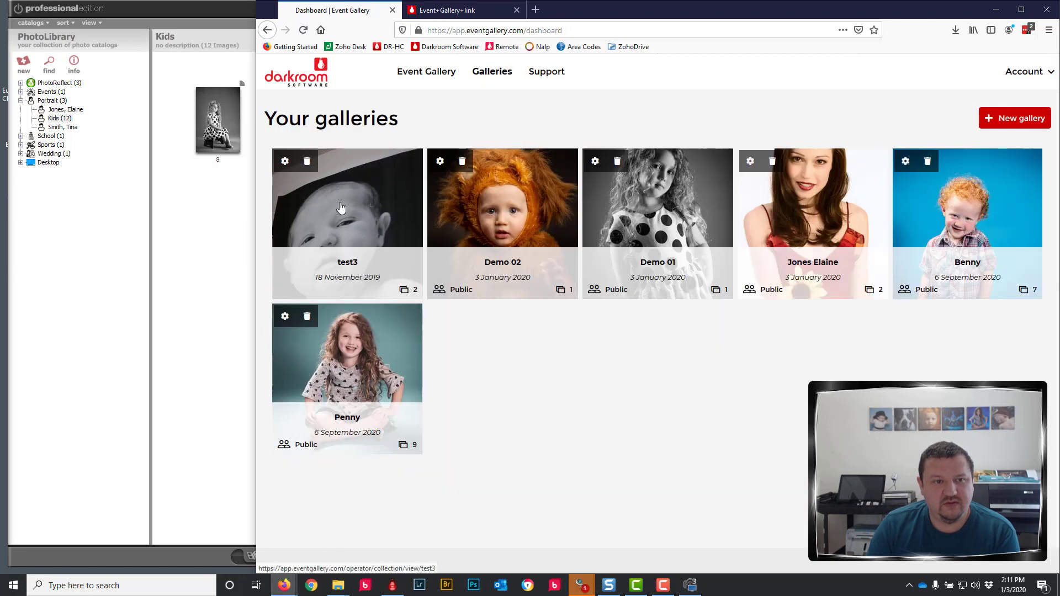
click(342, 208)
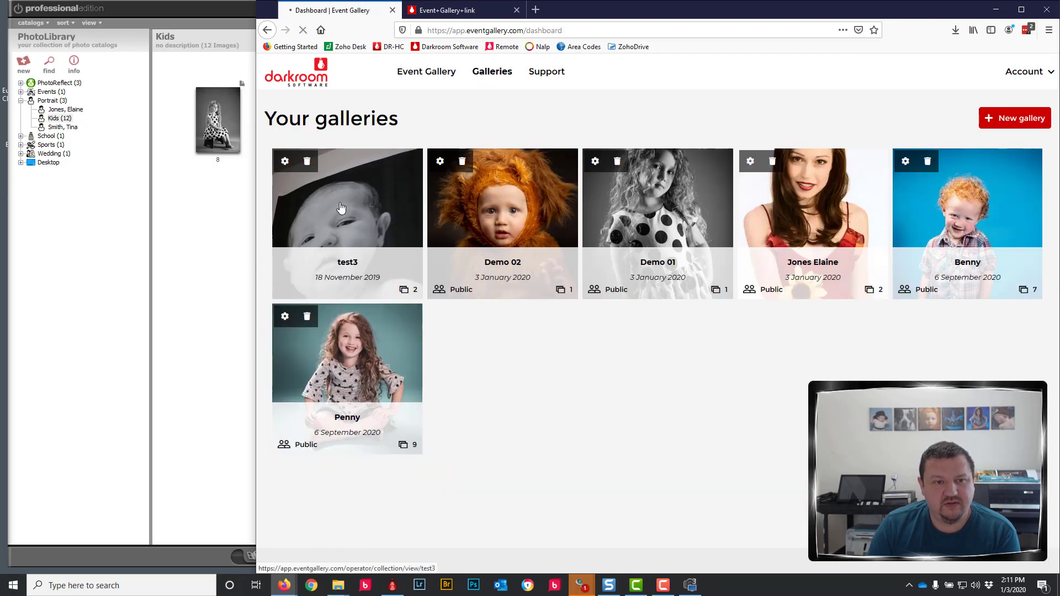